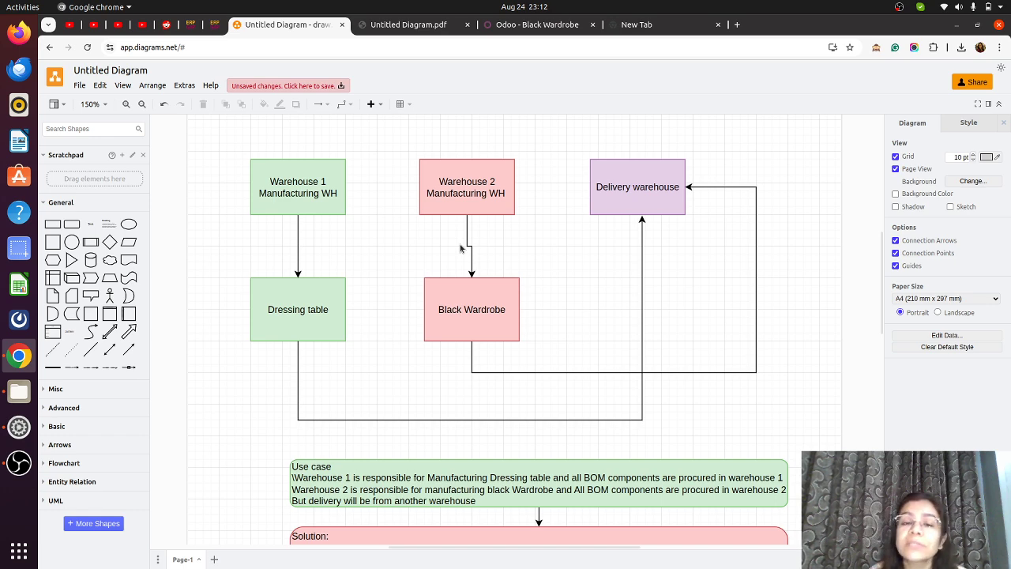
Switch to Odoo and review the Delivery warehouse's shipment and resupply configuration.
{"action": "left_click", "coordinate": [530, 26]}
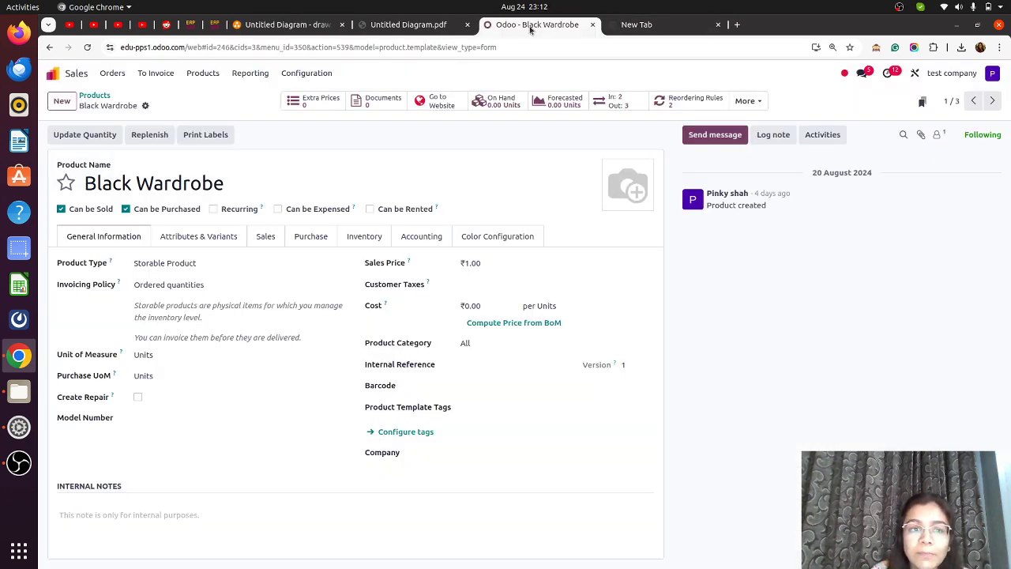
{"action": "left_click", "coordinate": [54, 72]}
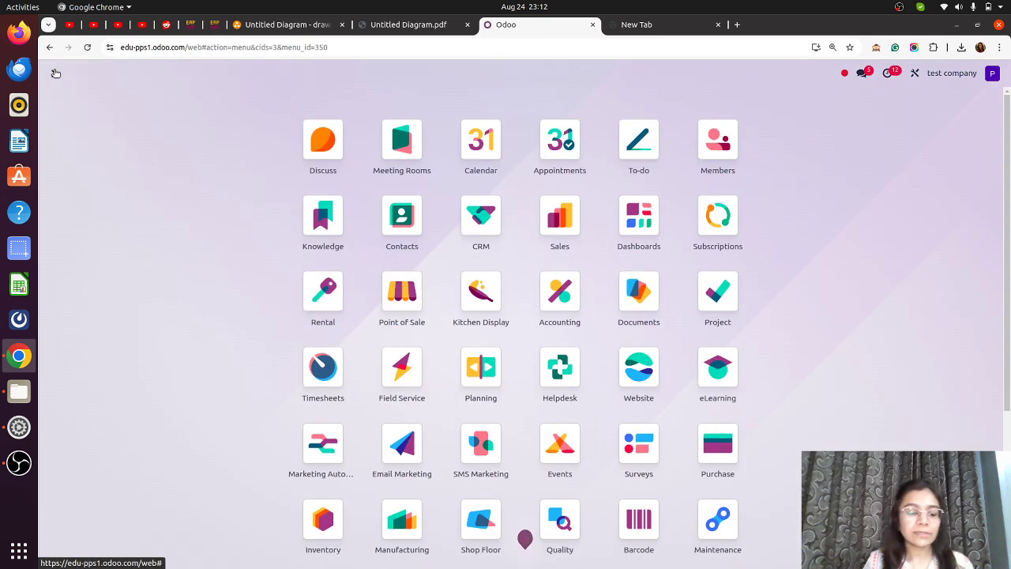
{"action": "type", "text": "war"}
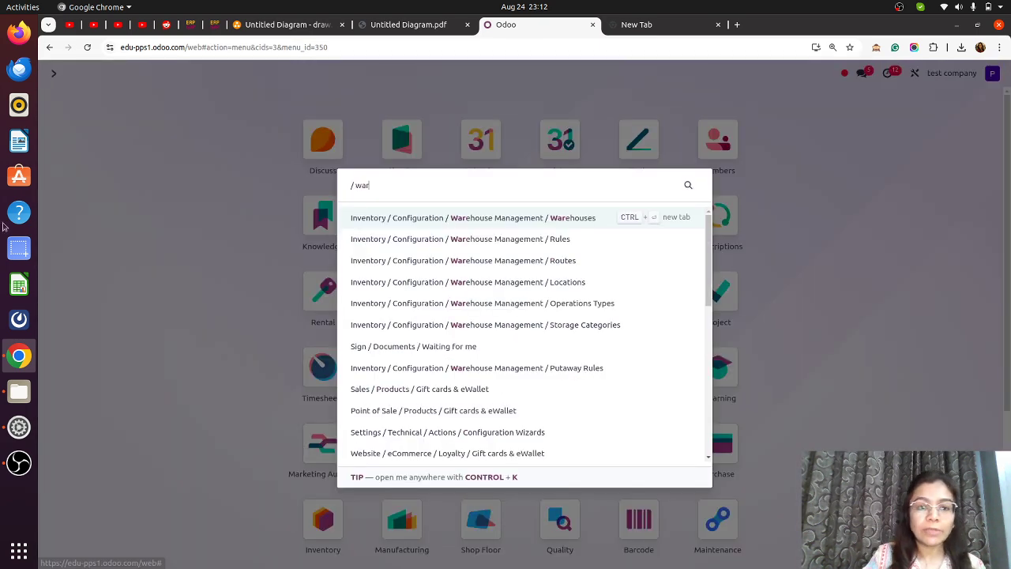
{"action": "left_click", "coordinate": [587, 221]}
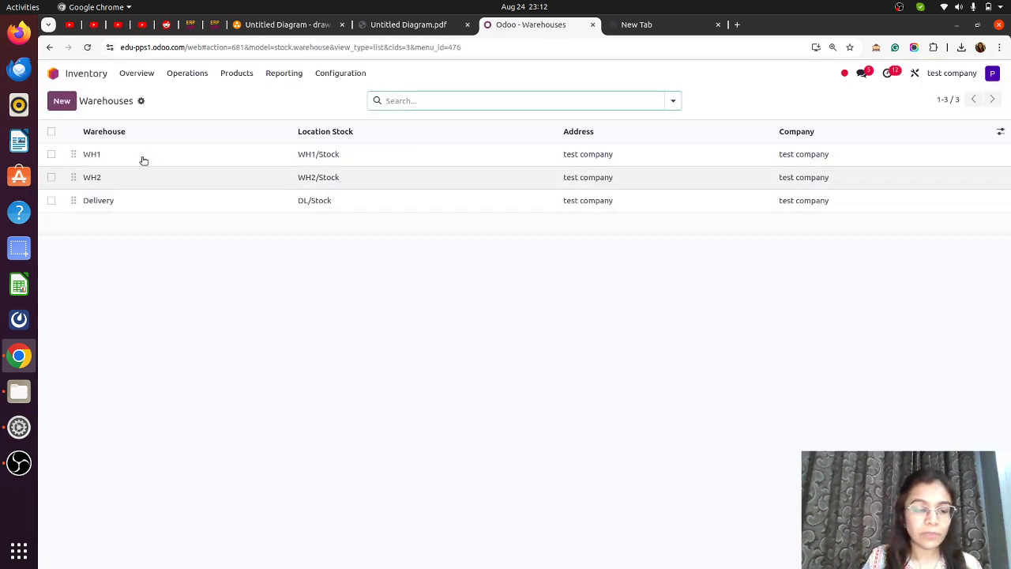
{"action": "left_click", "coordinate": [125, 204]}
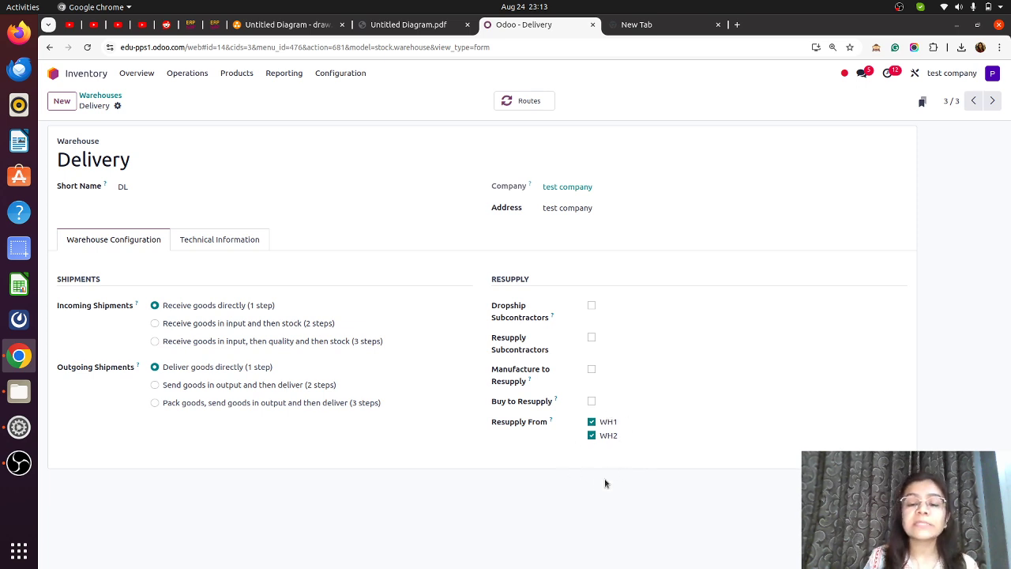
{"action": "left_click", "coordinate": [53, 75]}
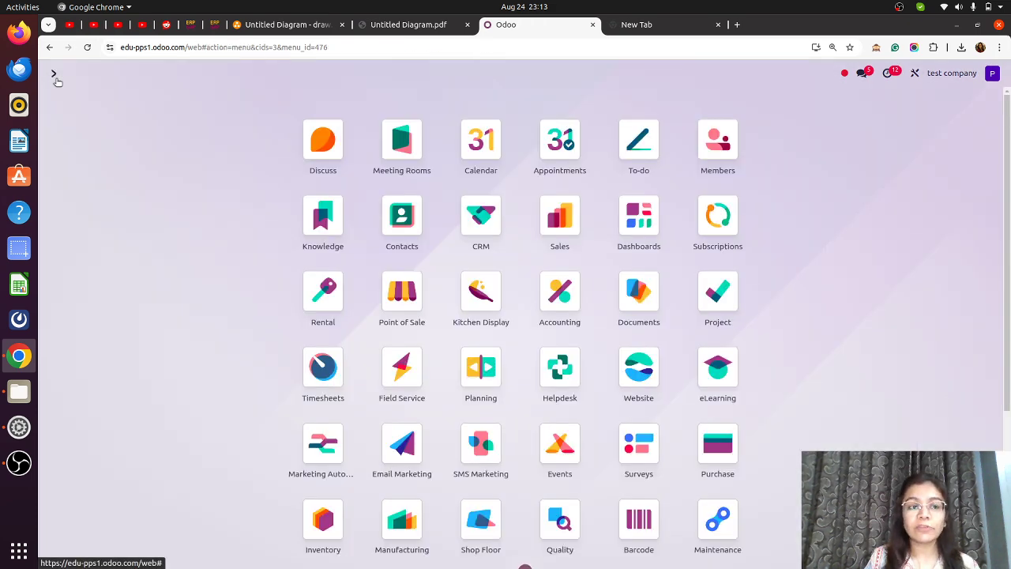
{"action": "type", "text": "pro"}
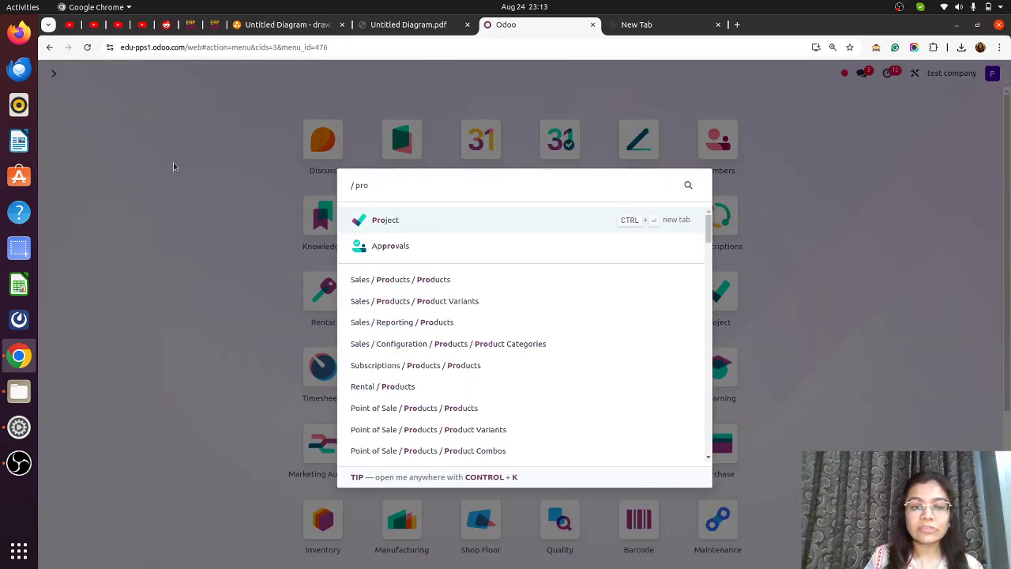
{"action": "left_click", "coordinate": [442, 294]}
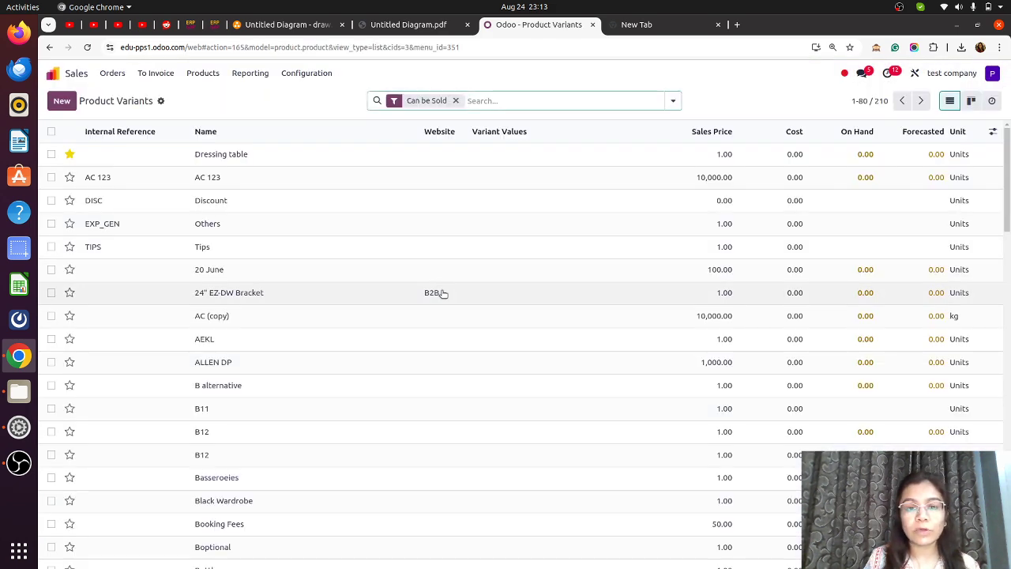
Open the Dressing table product from the Sales product list.
{"action": "left_click", "coordinate": [56, 75]}
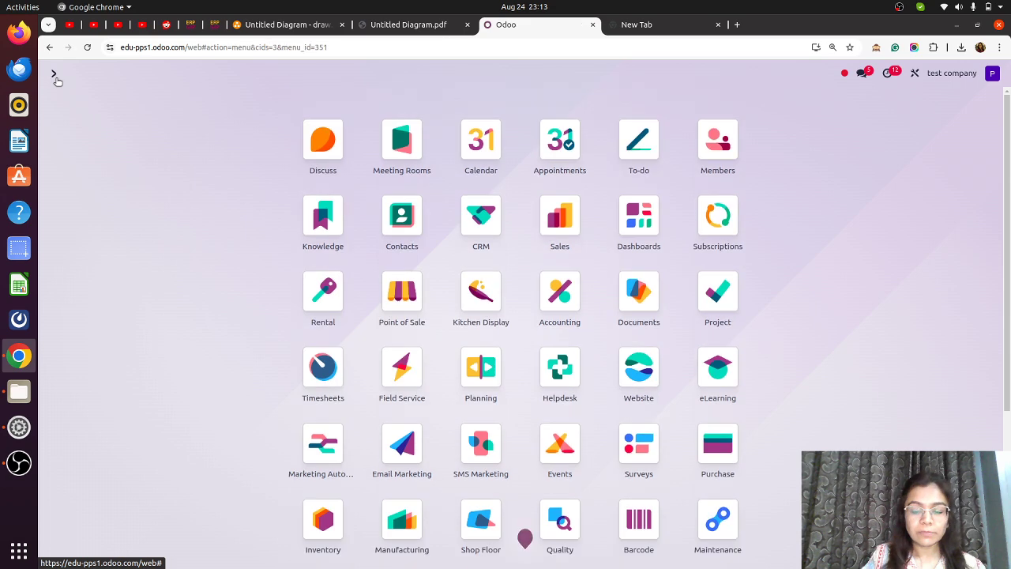
{"action": "type", "text": "pro"}
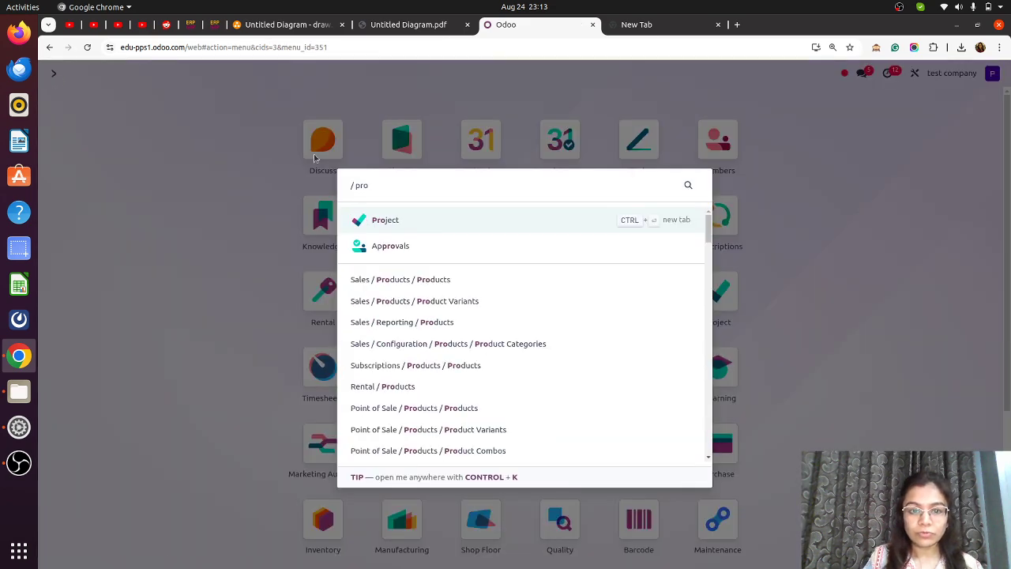
{"action": "left_click", "coordinate": [430, 281]}
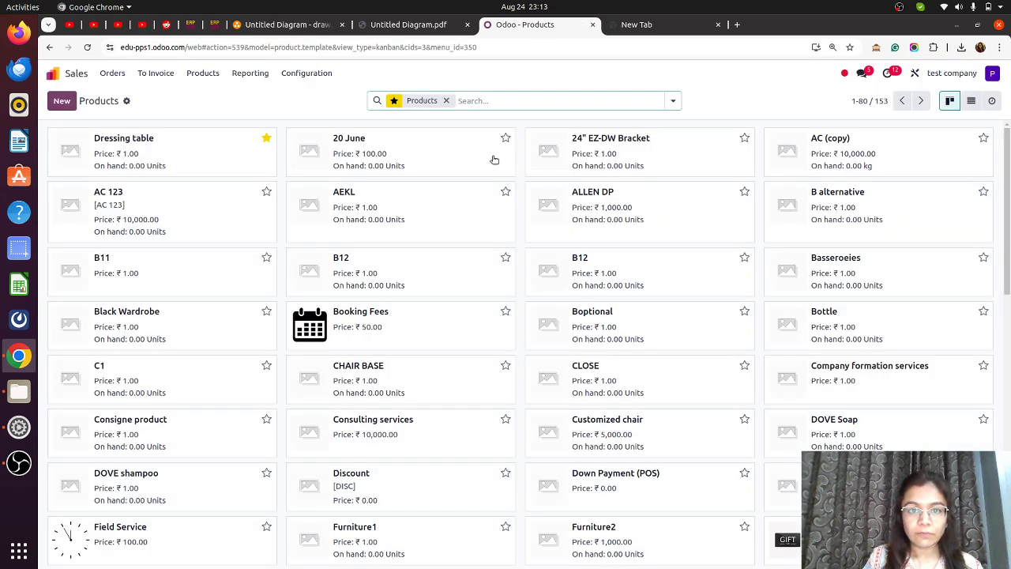
{"action": "left_click", "coordinate": [191, 149]}
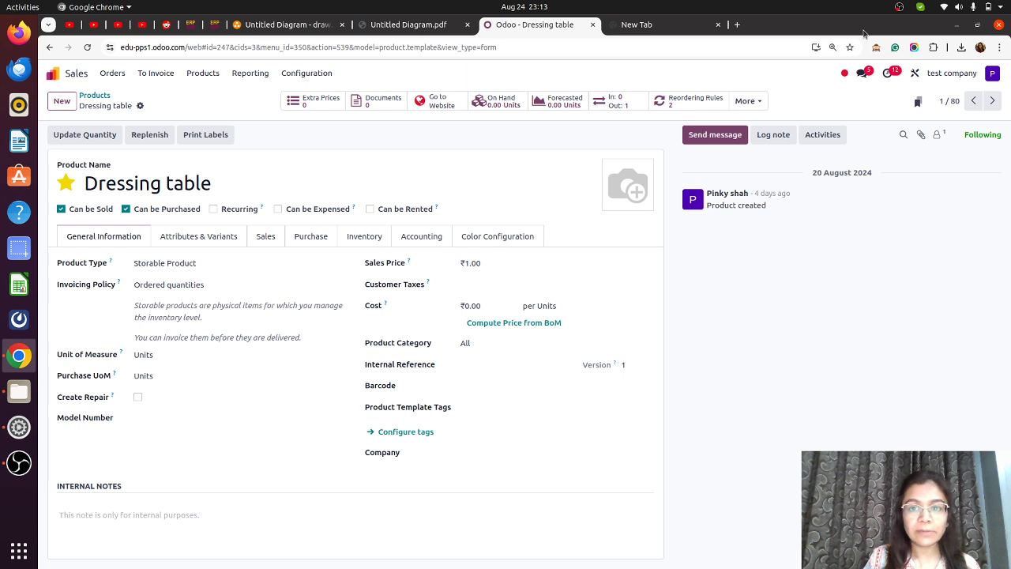
Check the manufacturing routing in the miscellaneous settings of the Dressing table's bill of materials.
{"action": "left_click", "coordinate": [748, 101]}
{"action": "left_click", "coordinate": [704, 135]}
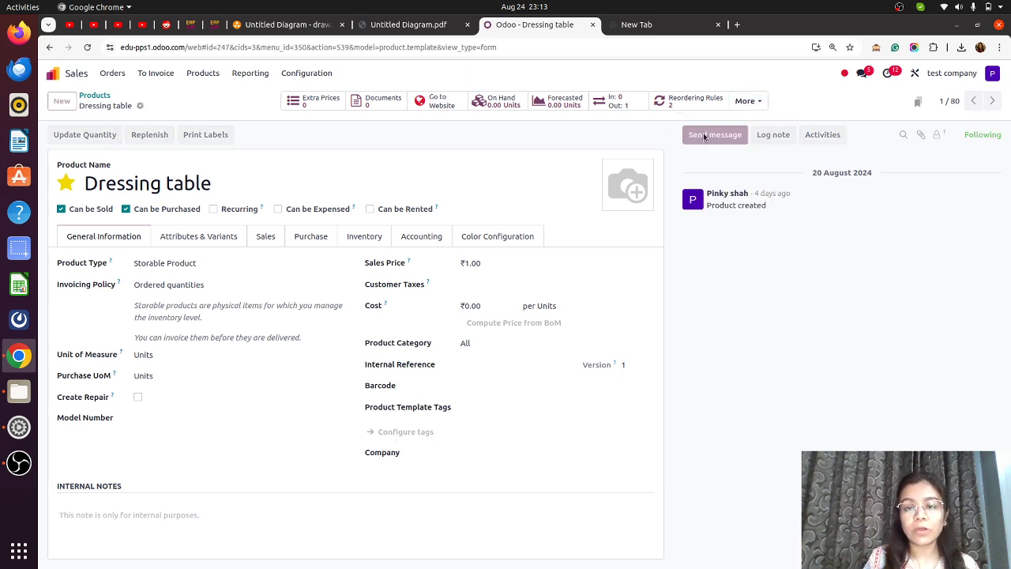
{"action": "left_click", "coordinate": [194, 155]}
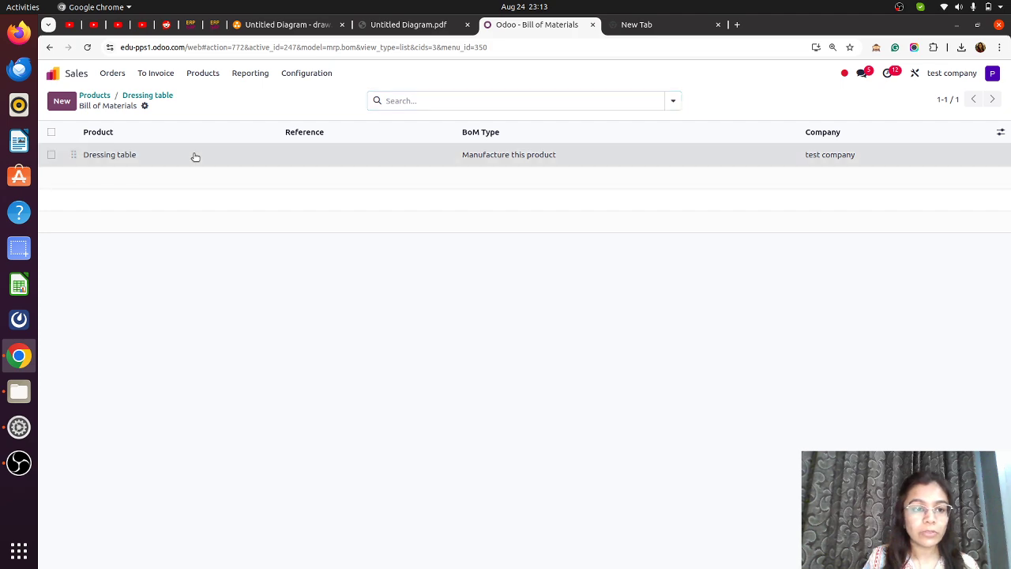
{"action": "left_click", "coordinate": [222, 260]}
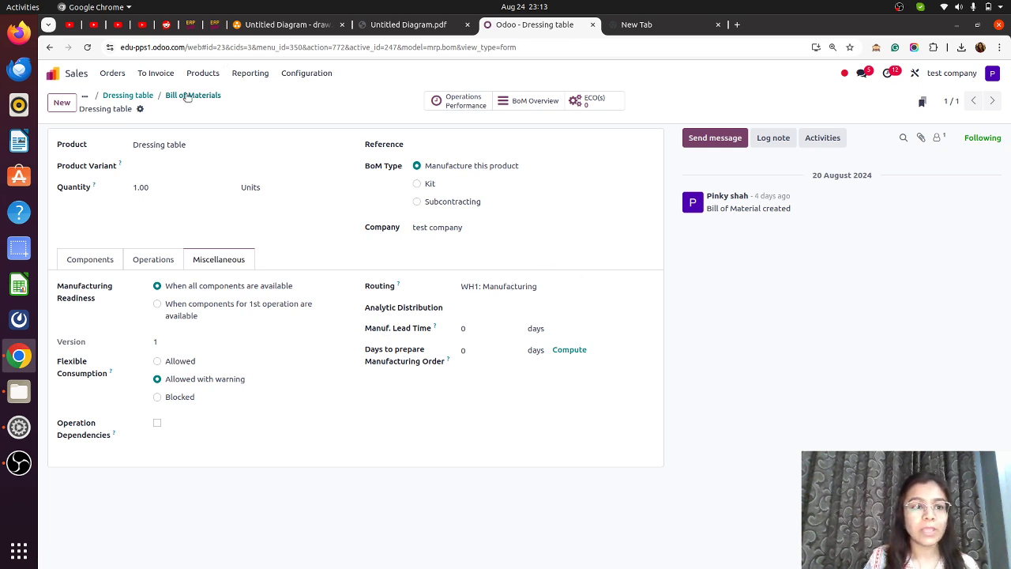
Review the Dressing table's inventory routes and its reordering rules.
{"action": "left_click", "coordinate": [128, 96]}
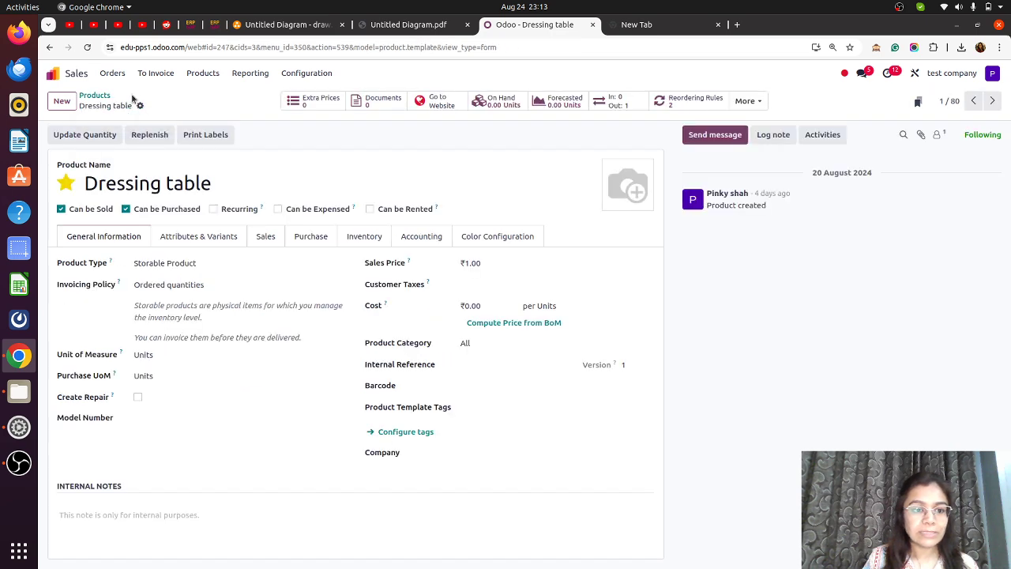
{"action": "left_click", "coordinate": [363, 237]}
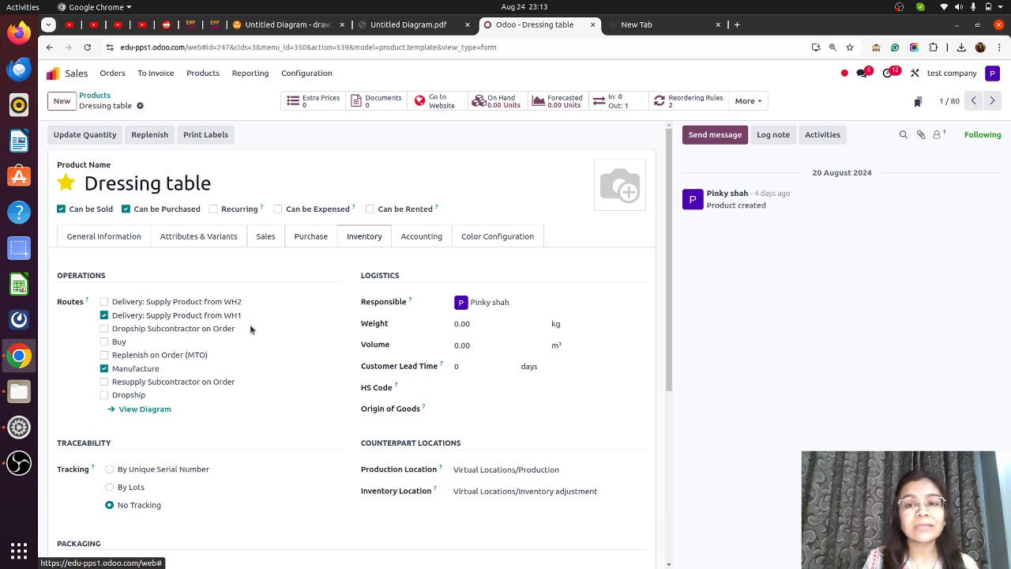
{"action": "left_click", "coordinate": [690, 102]}
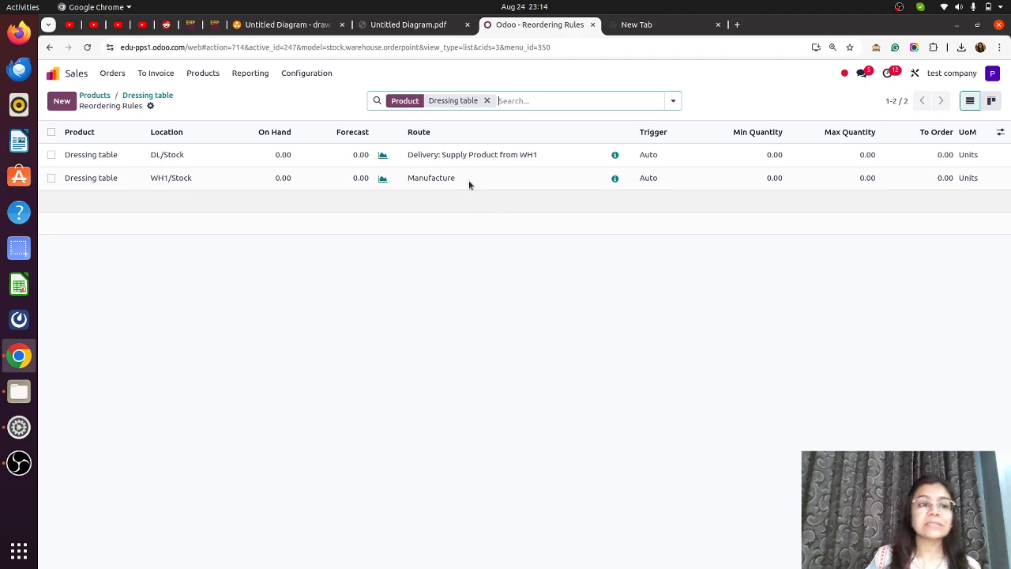
Search the products for "ward" without the default filter and open Black Wardrobe to review its inventory routes.
{"action": "left_click", "coordinate": [94, 96]}
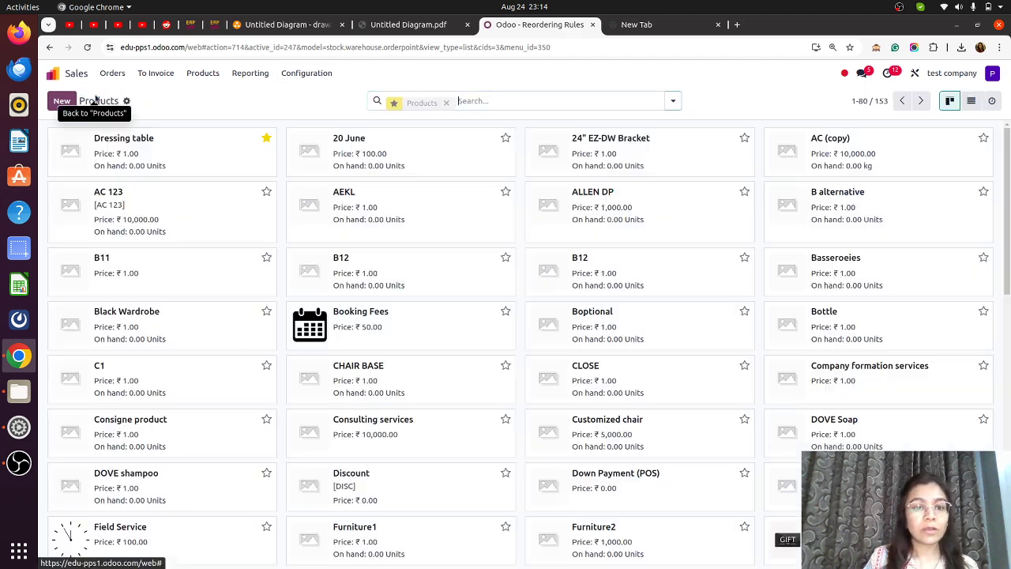
{"action": "left_click", "coordinate": [447, 101]}
{"action": "type", "text": "ward"}
{"action": "key", "text": "Return"}
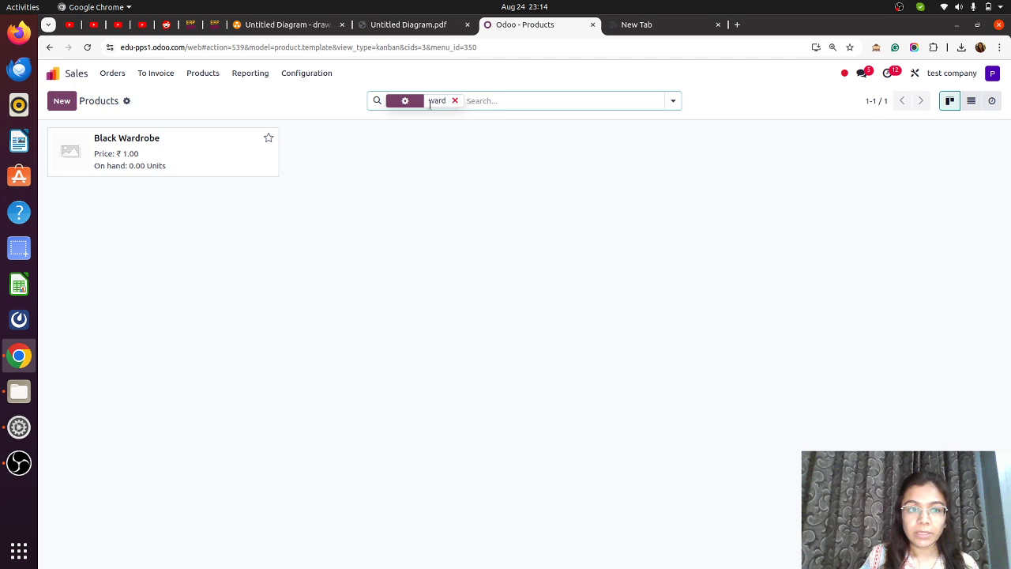
{"action": "left_click", "coordinate": [227, 154]}
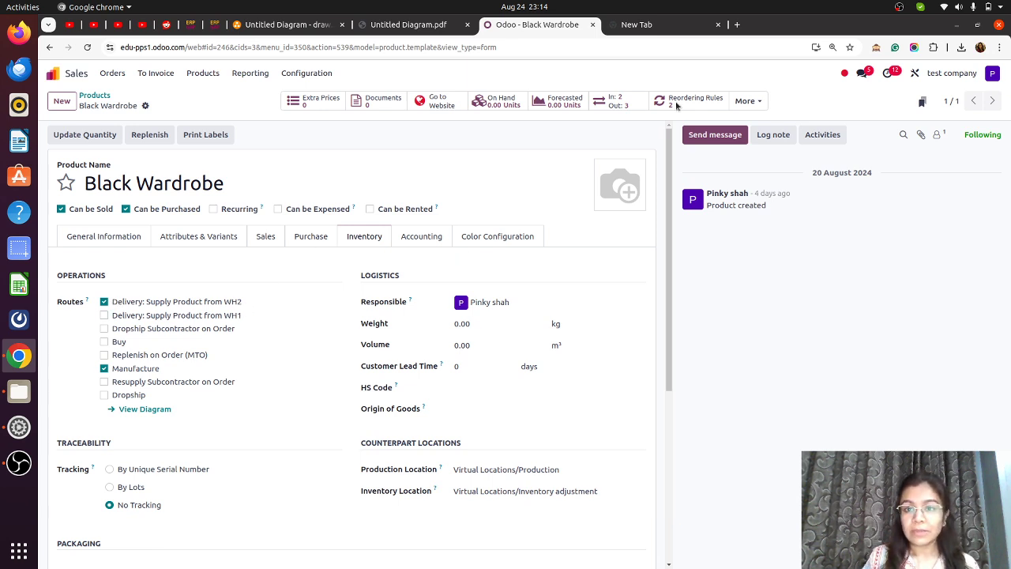
Check the routing in the Black Wardrobe's bill of materials and review the product's reordering rules.
{"action": "left_click", "coordinate": [742, 100]}
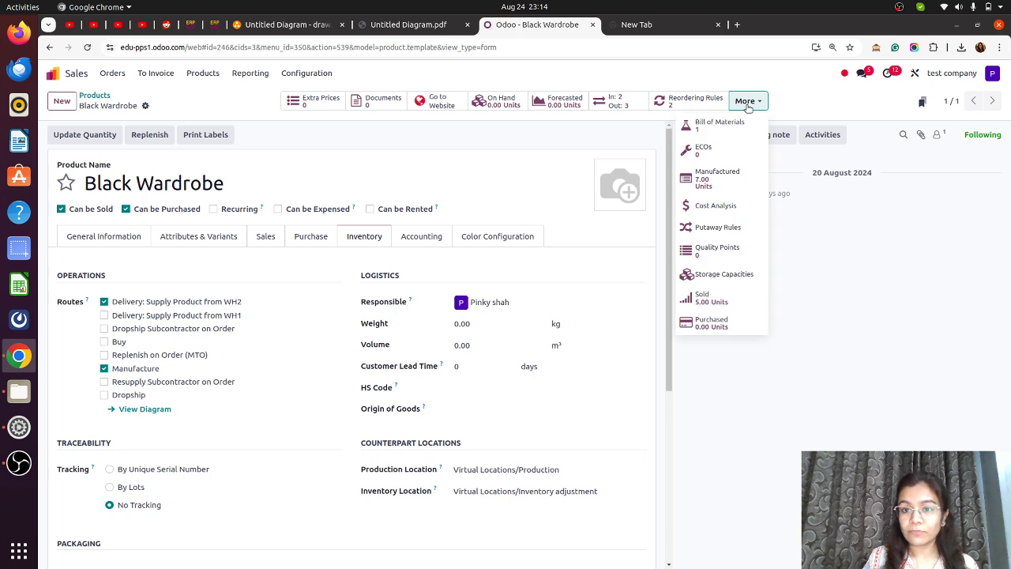
{"action": "left_click", "coordinate": [711, 127]}
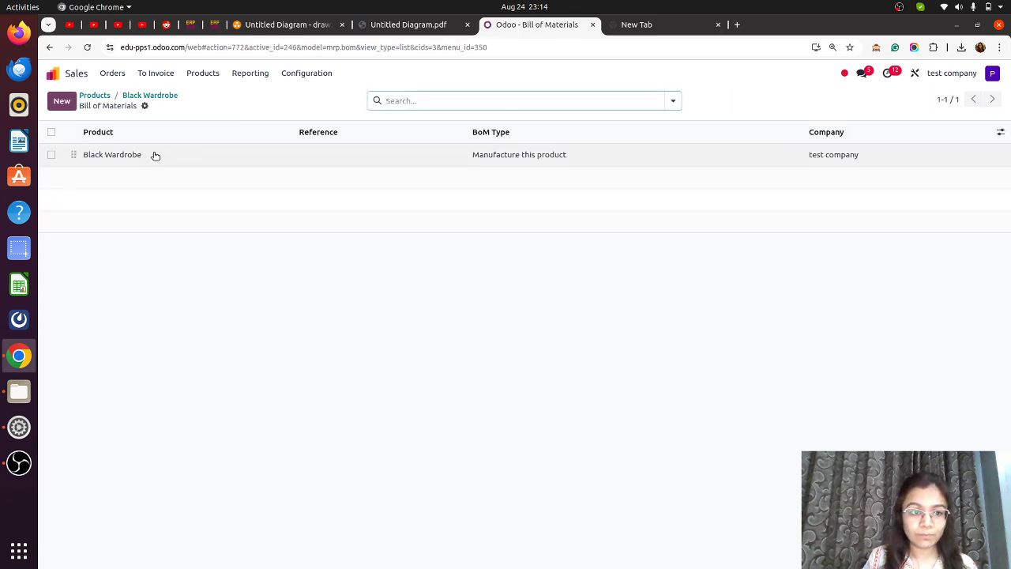
{"action": "left_click", "coordinate": [156, 155]}
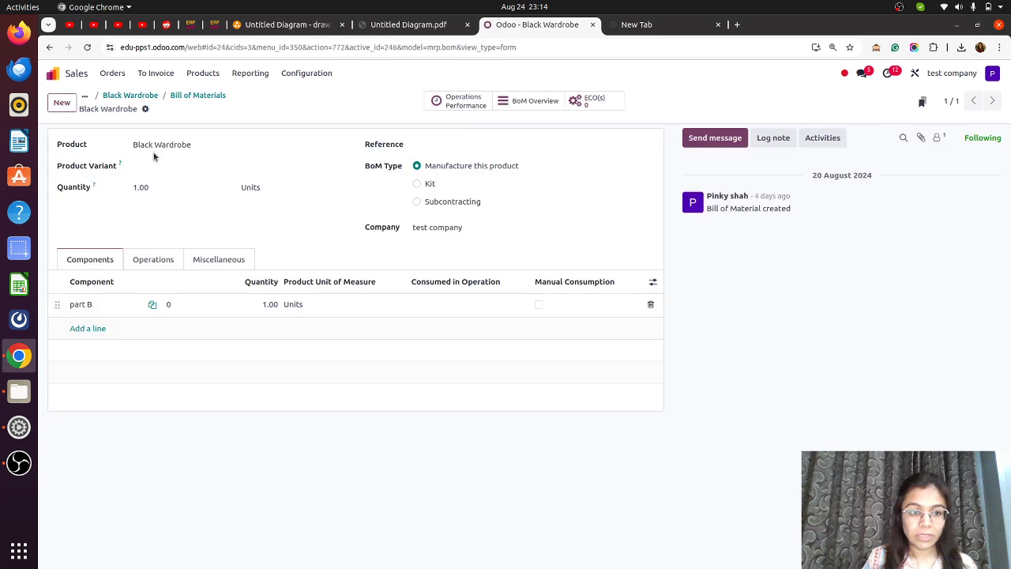
{"action": "left_click", "coordinate": [216, 261]}
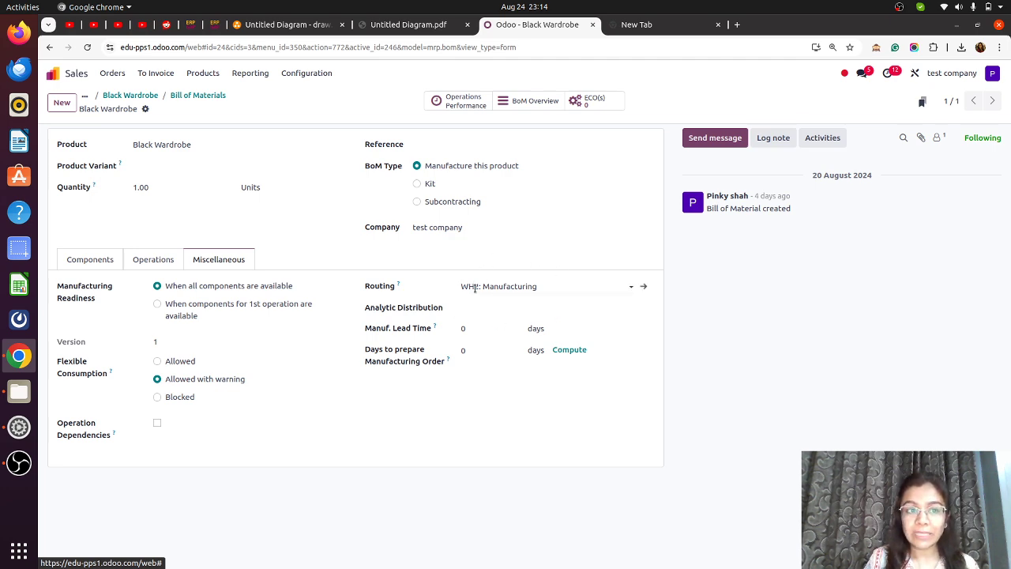
{"action": "left_click", "coordinate": [134, 98]}
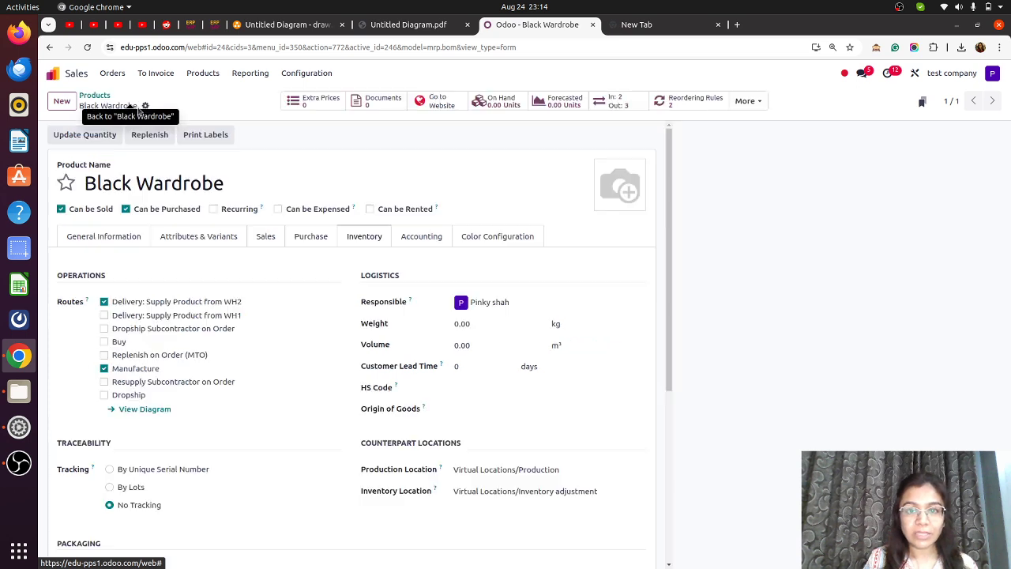
{"action": "left_click", "coordinate": [671, 107]}
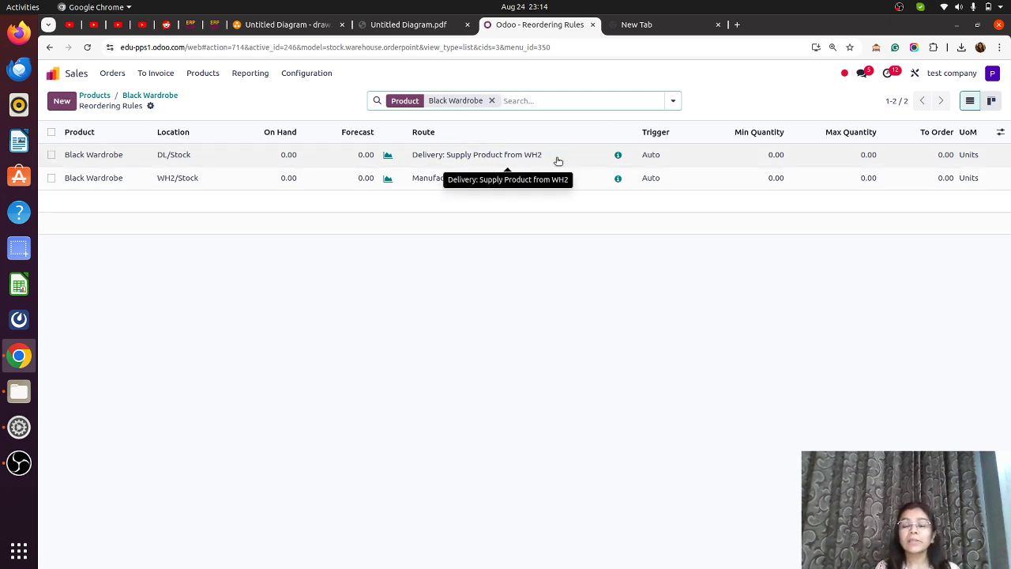
Consult the solution notes below the warehouse flowchart in diagrams.net, and return to Odoo.
{"action": "left_click", "coordinate": [307, 31]}
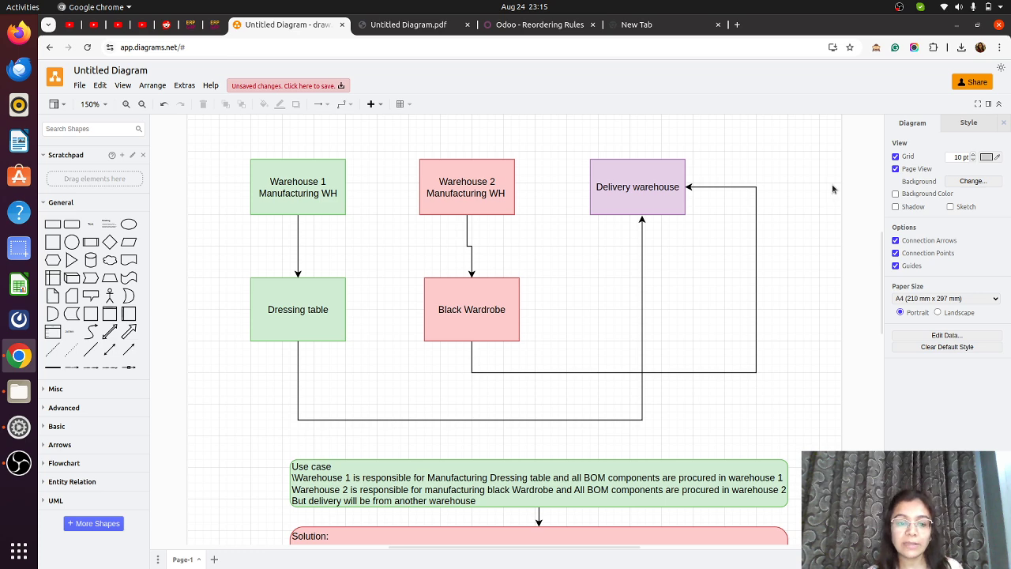
{"action": "scroll", "coordinate": [832, 184], "scroll_direction": "down", "scroll_amount": 3}
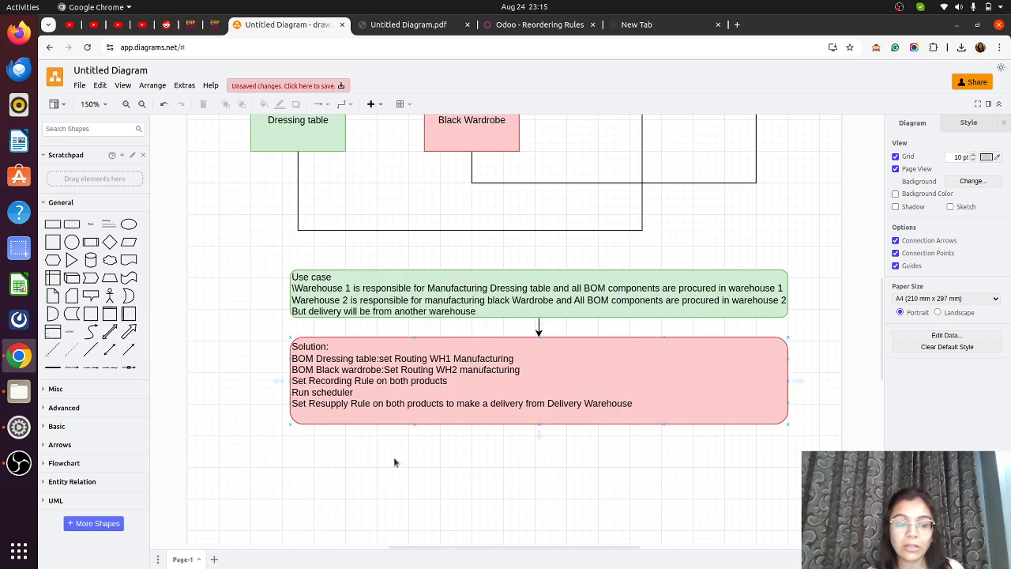
{"action": "left_click", "coordinate": [543, 26]}
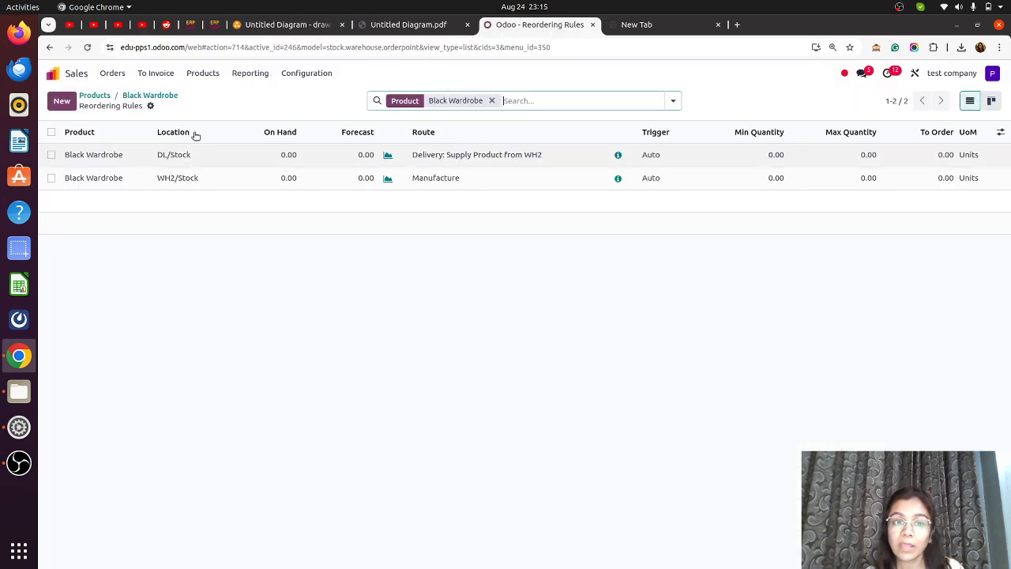
Find the inventory Run Scheduler action and view its confirmation dialog without running it.
{"action": "left_click", "coordinate": [51, 74]}
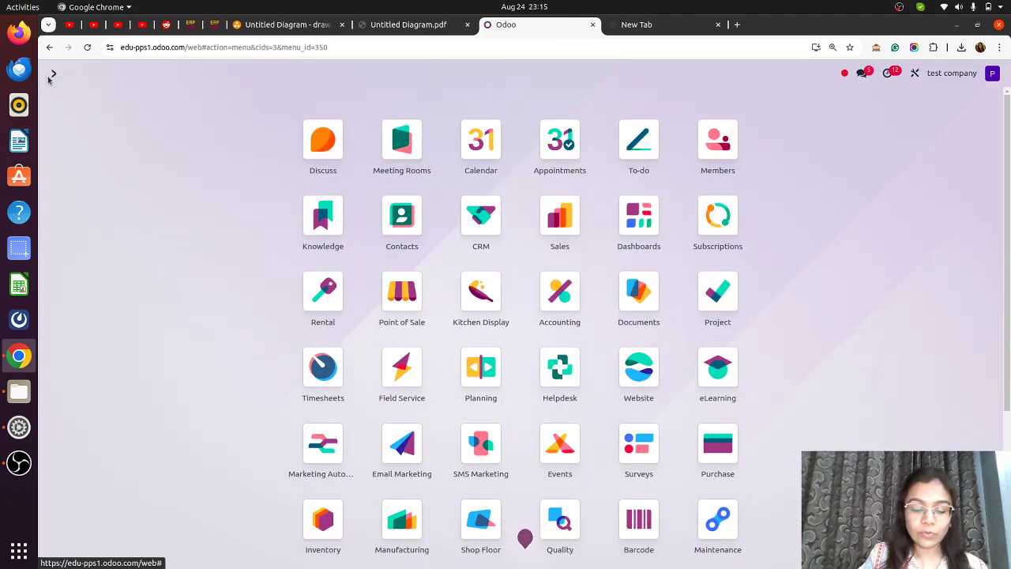
{"action": "type", "text": "/run"}
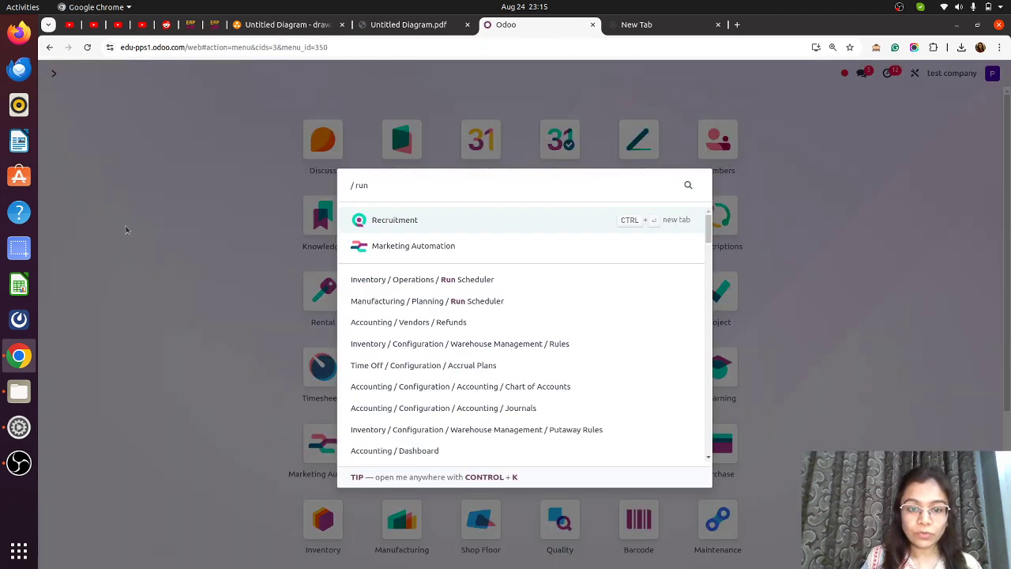
{"action": "left_click", "coordinate": [466, 281]}
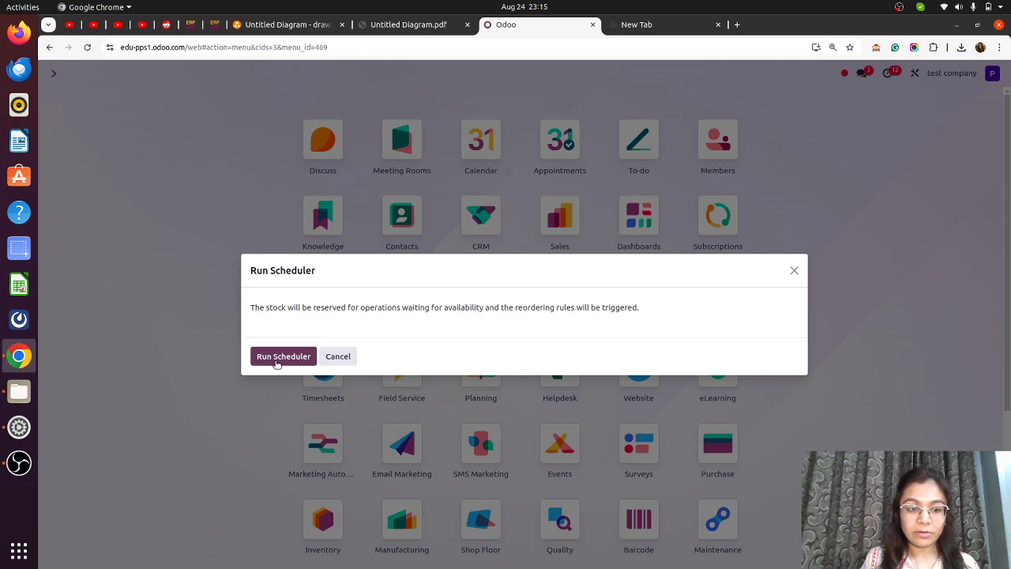
{"action": "left_click", "coordinate": [795, 271]}
Start a new sales quotation for the customer Retail.
{"action": "type", "text": "sale"}
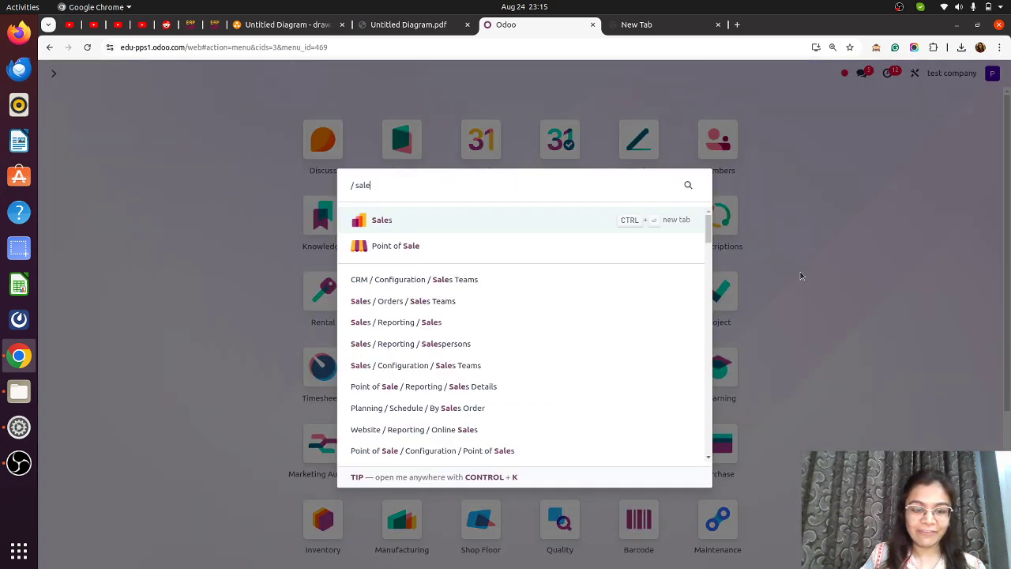
{"action": "left_click", "coordinate": [390, 225]}
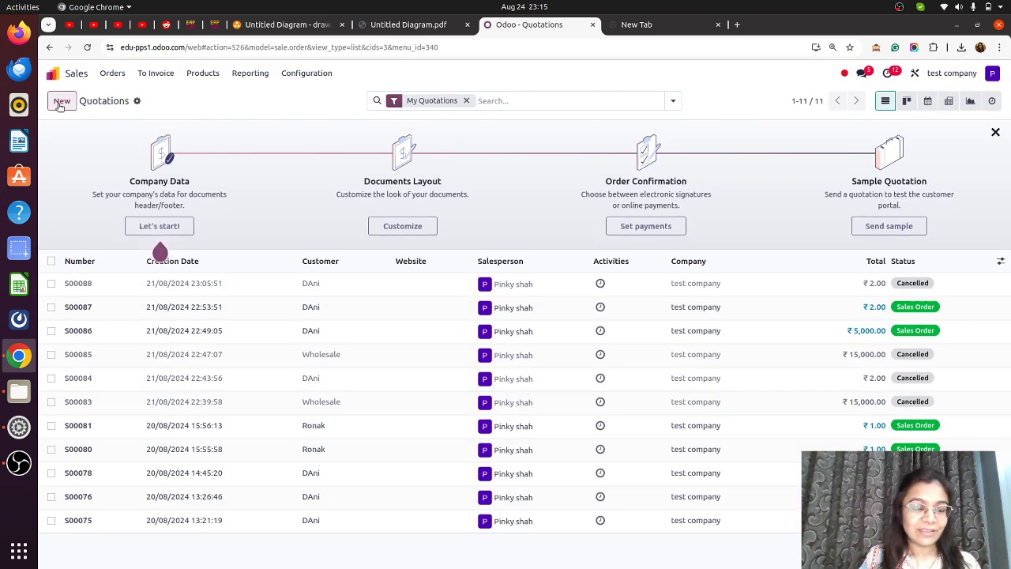
{"action": "left_click", "coordinate": [161, 199]}
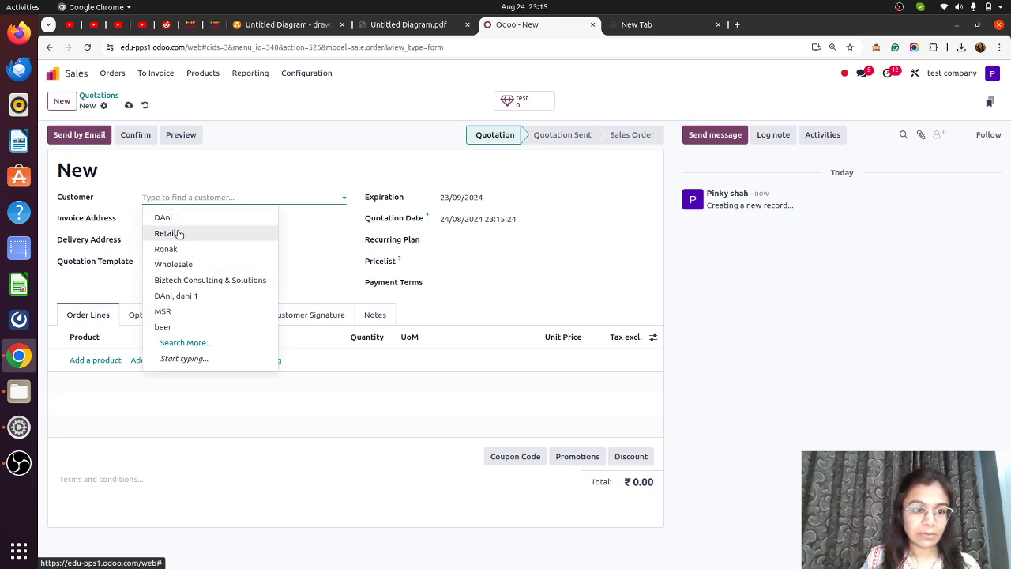
{"action": "left_click", "coordinate": [178, 233]}
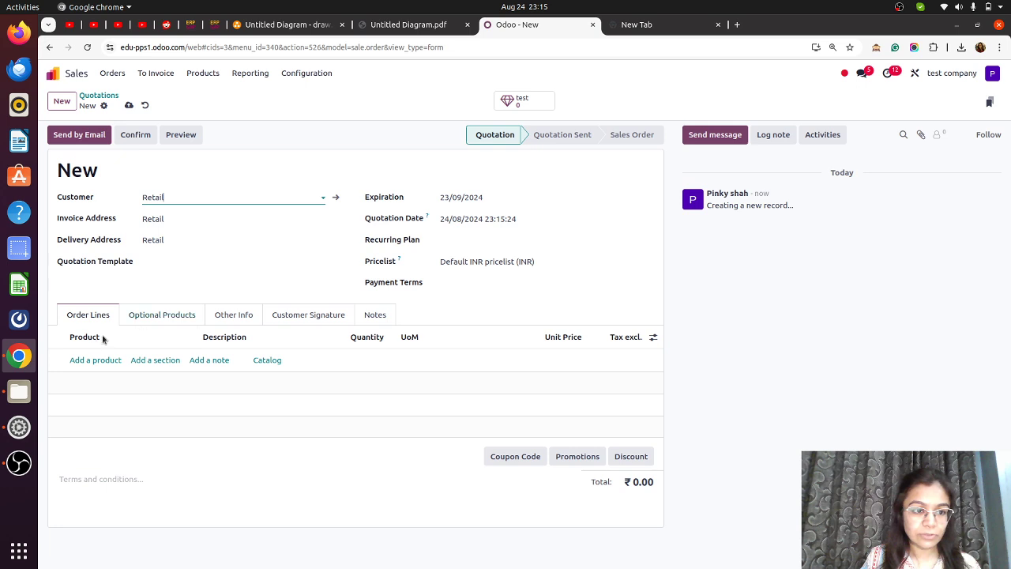
Add Dressing table and Black Wardrobe to the quotation's order lines.
{"action": "left_click", "coordinate": [90, 361]}
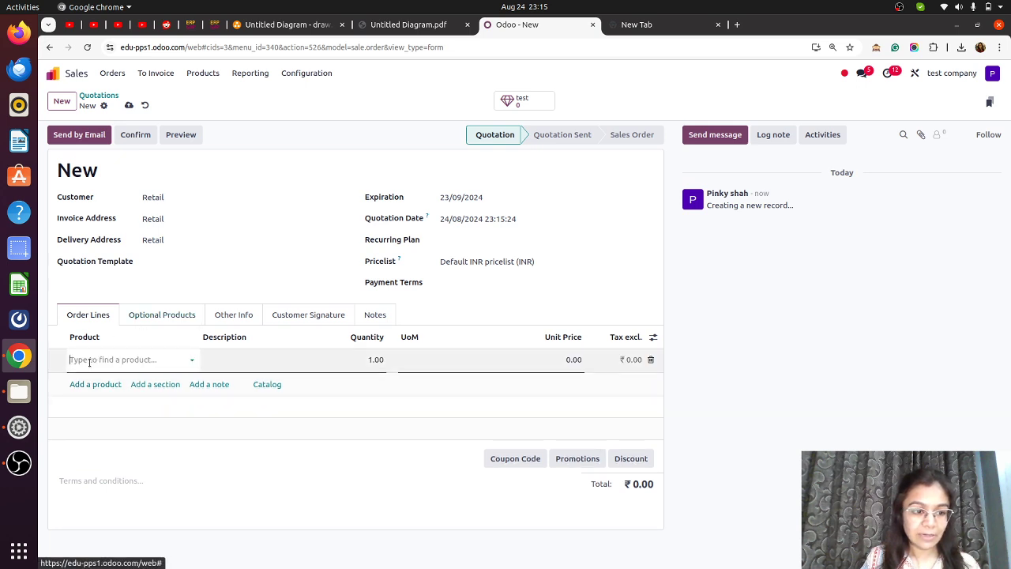
{"action": "type", "text": "dre"}
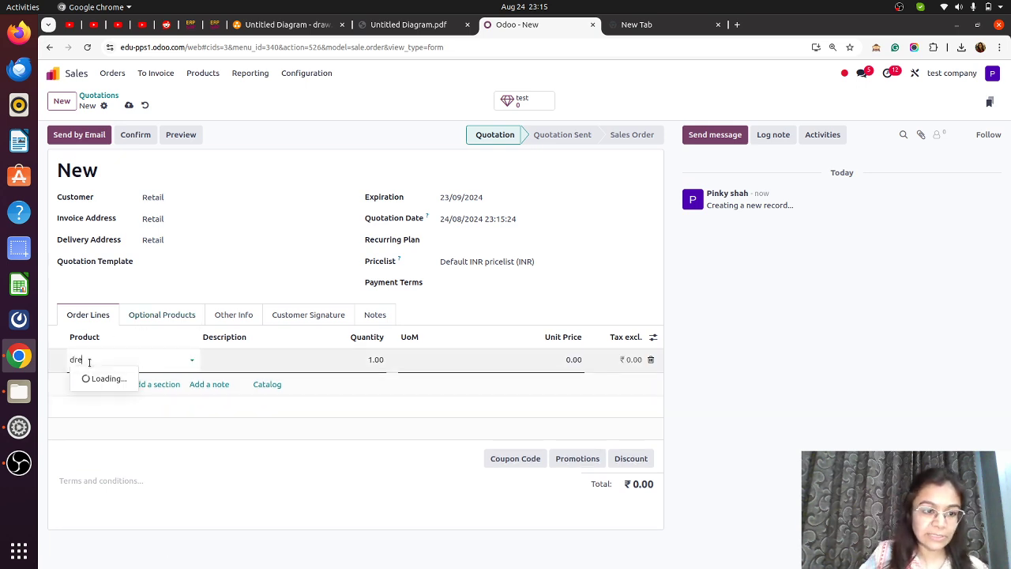
{"action": "left_click", "coordinate": [103, 380]}
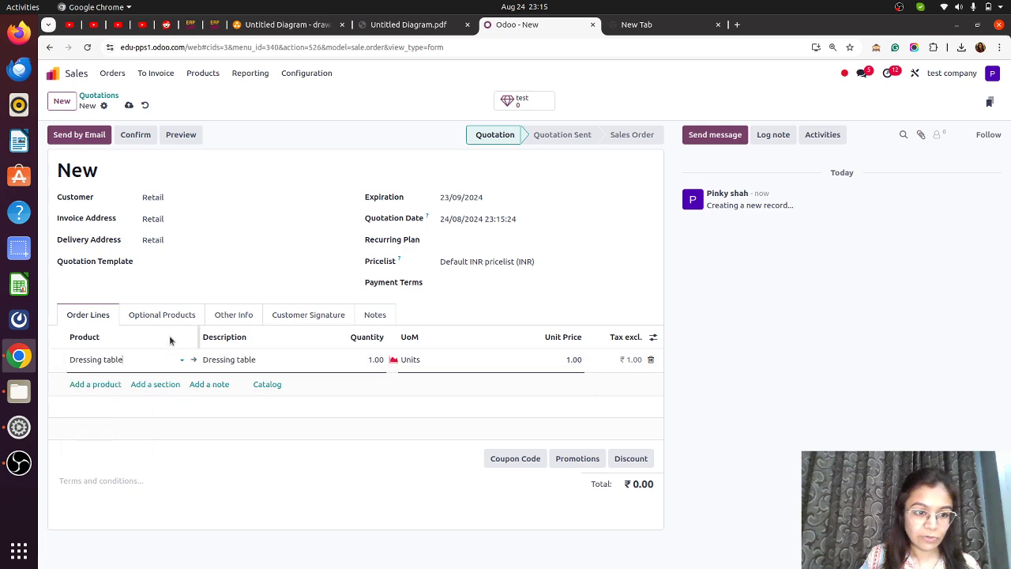
{"action": "left_click", "coordinate": [94, 384]}
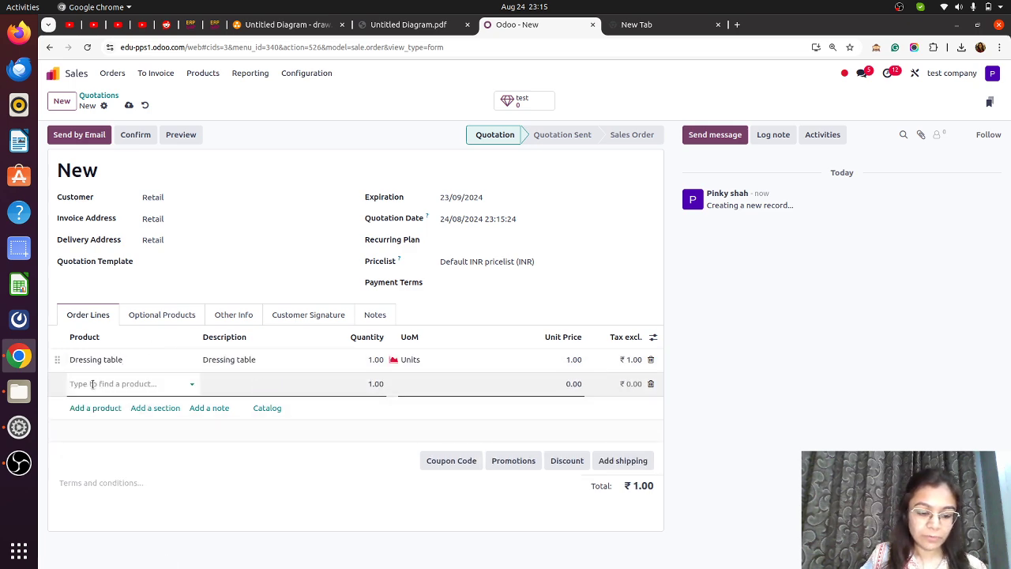
{"action": "type", "text": "war"}
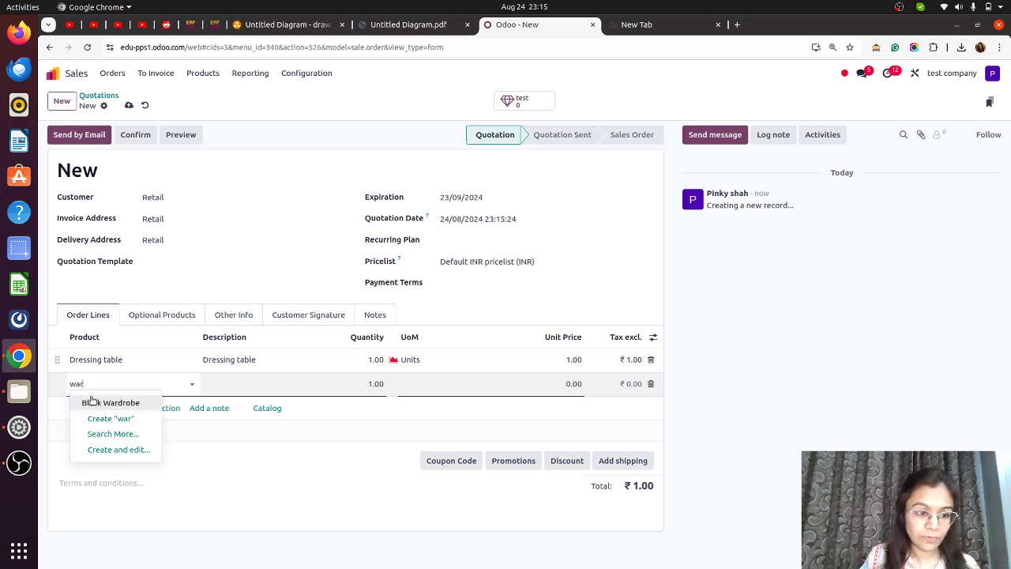
{"action": "left_click", "coordinate": [93, 405]}
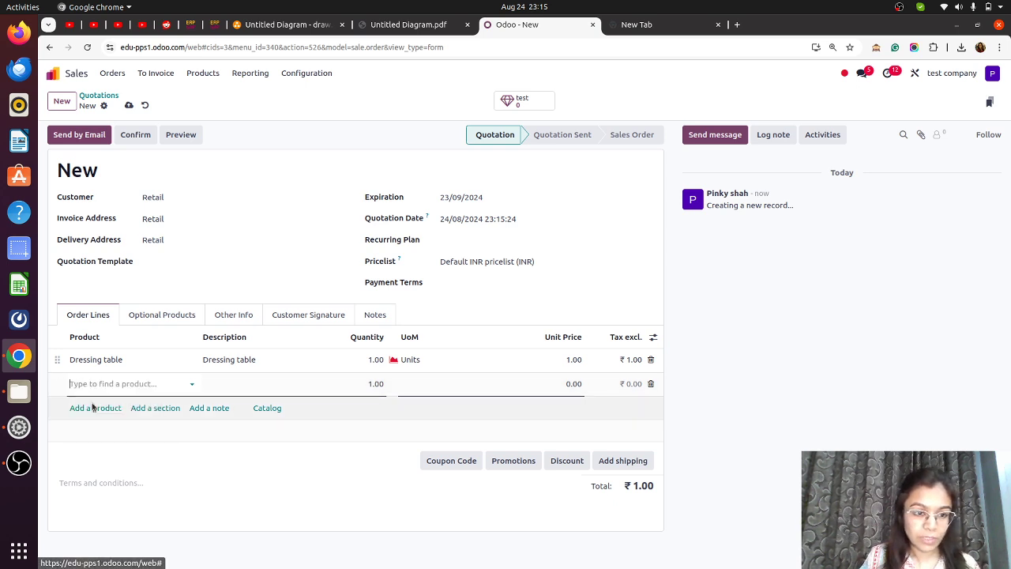
Set the quotation's delivery warehouse to Delivery in its other information.
{"action": "left_click", "coordinate": [237, 316]}
{"action": "left_click_drag", "start_coordinate": [668, 321], "coordinate": [615, 448]}
{"action": "left_click", "coordinate": [188, 446]}
{"action": "left_click", "coordinate": [164, 503]}
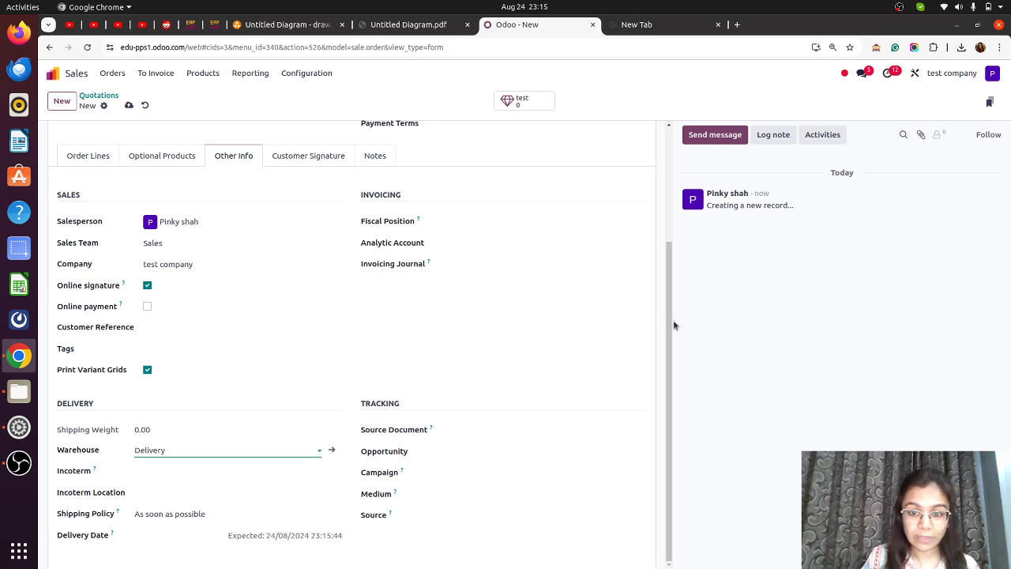
{"action": "left_click_drag", "start_coordinate": [667, 316], "coordinate": [662, 172]}
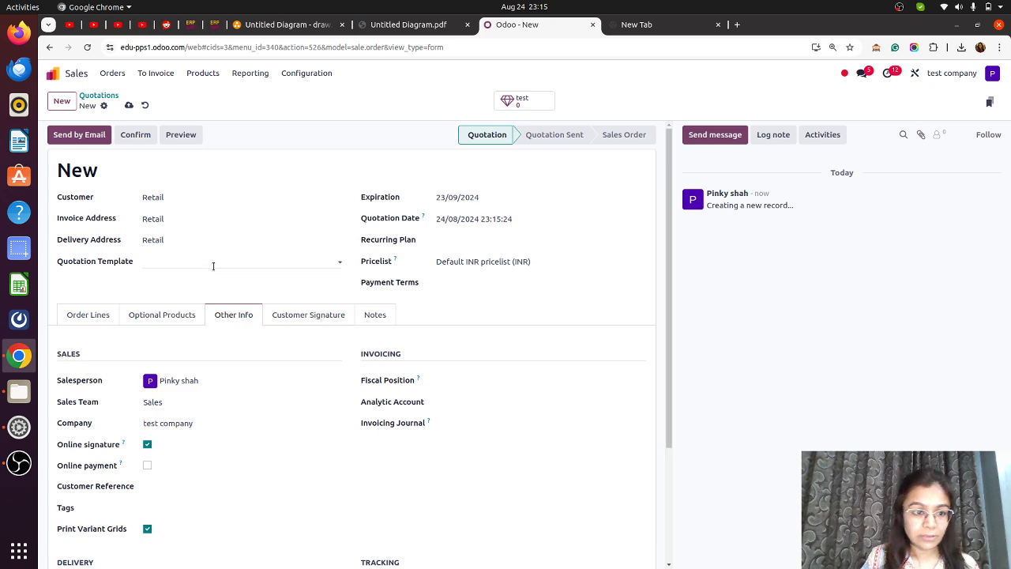
Save and confirm the Retail quotation, and open its linked delivery order.
{"action": "left_click", "coordinate": [128, 105]}
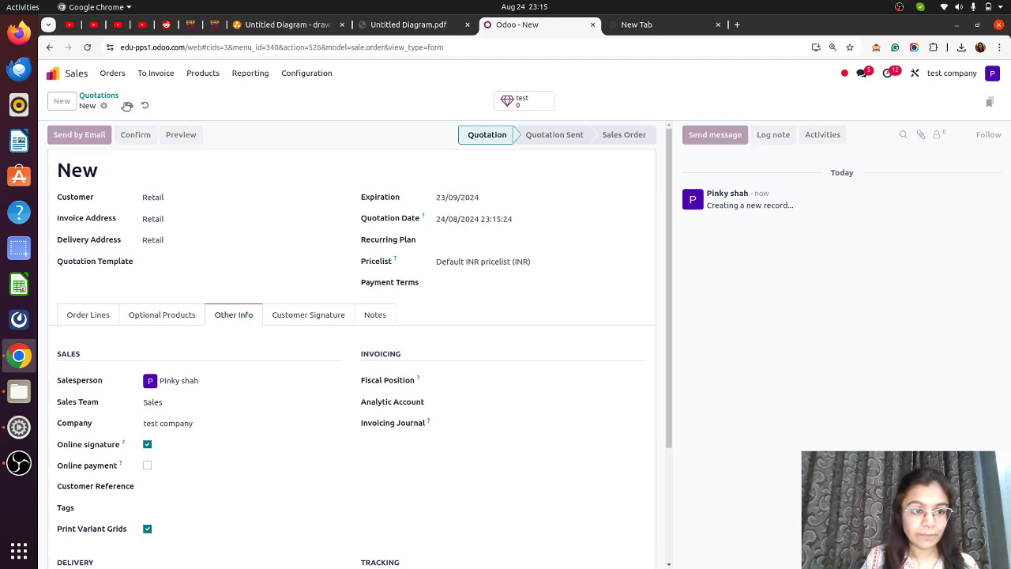
{"action": "left_click", "coordinate": [146, 142]}
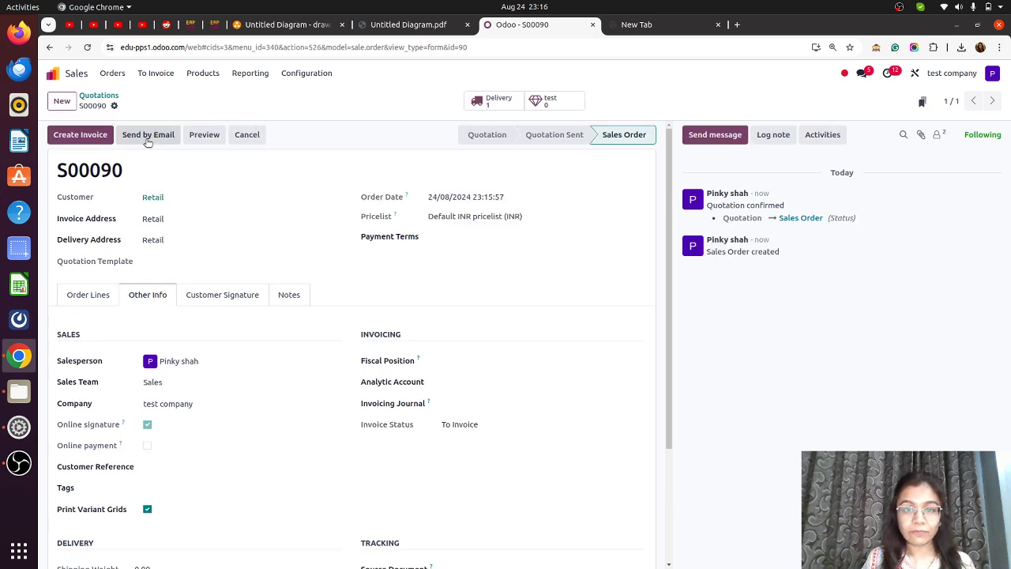
{"action": "left_click", "coordinate": [488, 97]}
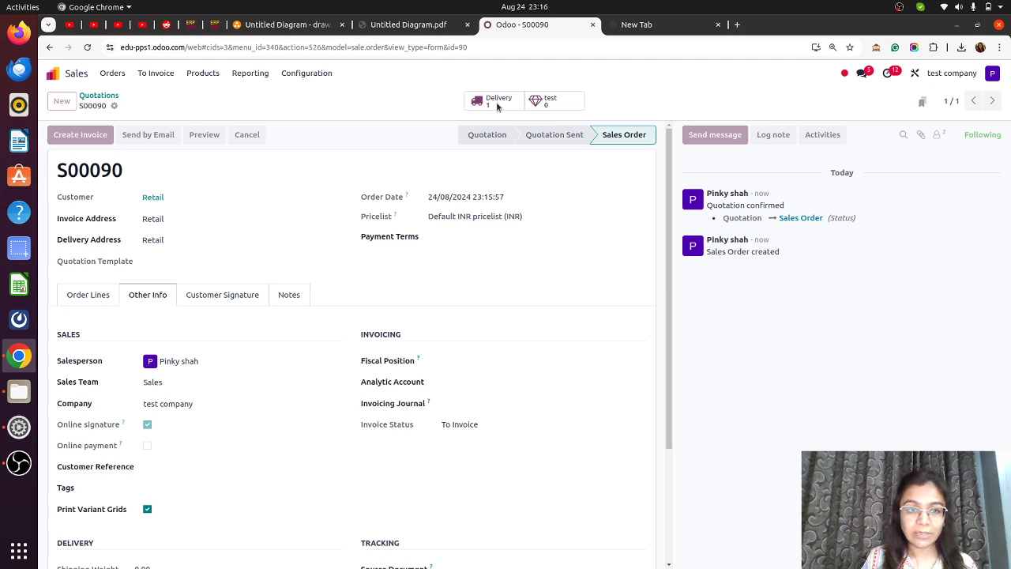
Find the inventory Run Scheduler action and run it to trigger the reordering rules.
{"action": "left_click", "coordinate": [53, 77]}
{"action": "type", "text": "run"}
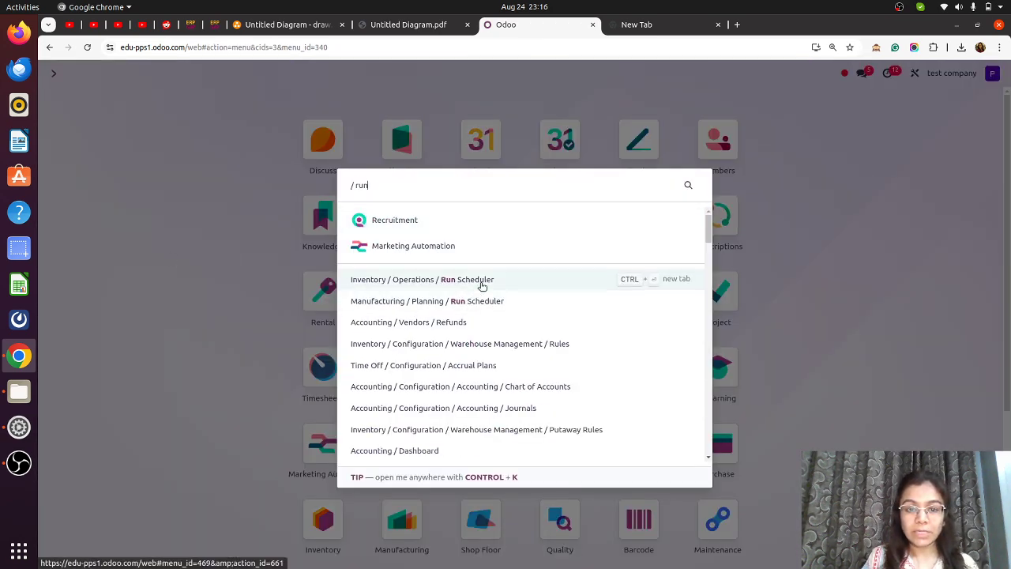
{"action": "left_click", "coordinate": [488, 282]}
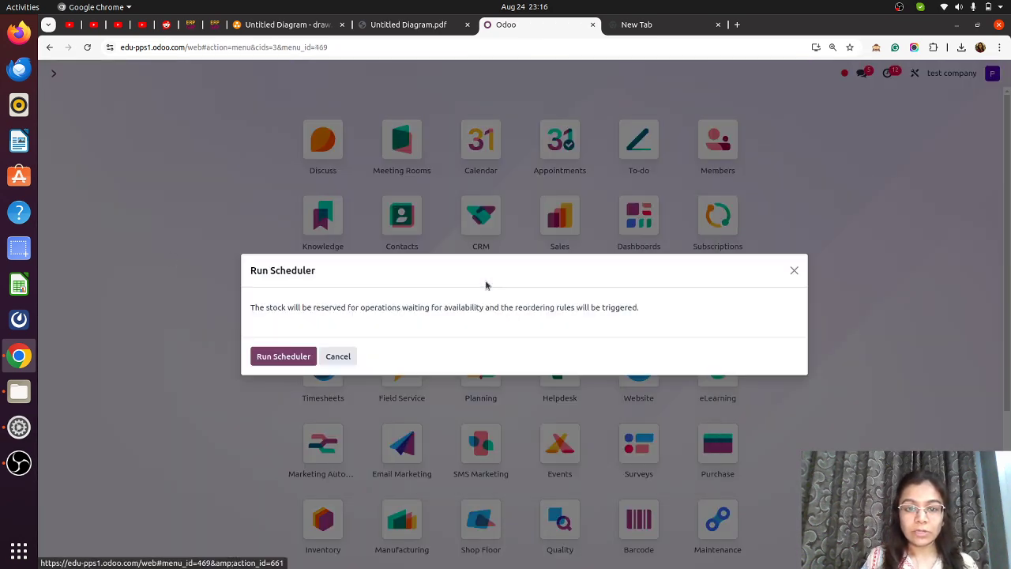
{"action": "left_click", "coordinate": [281, 358]}
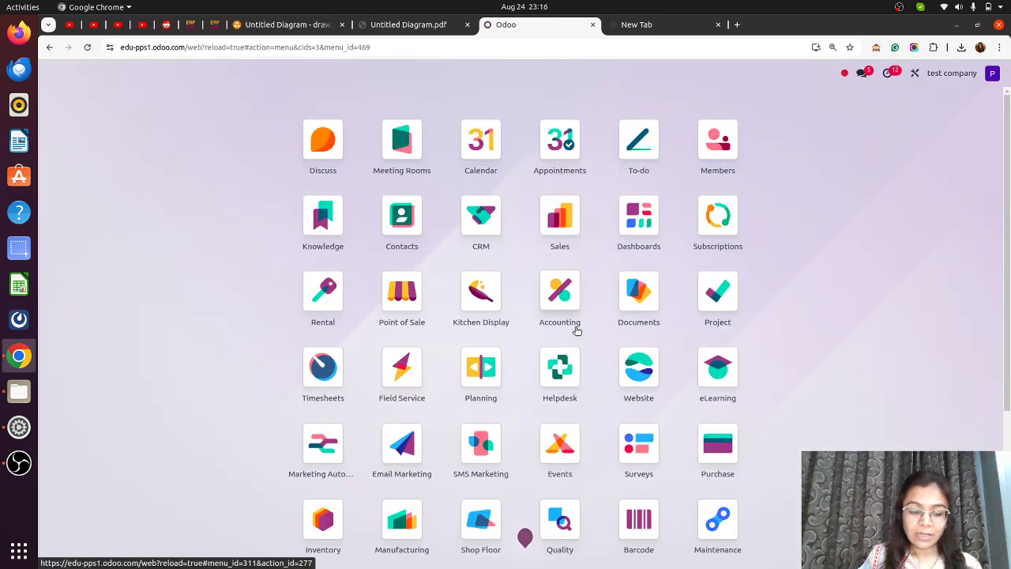
Open the manufacturing orders list and clear its default filter.
{"action": "type", "text": "manu"}
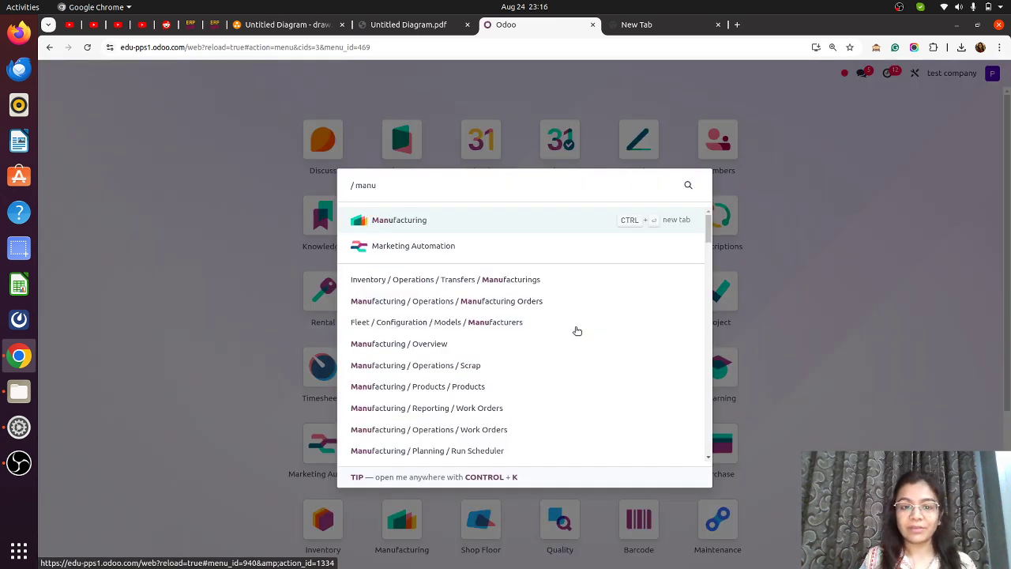
{"action": "left_click", "coordinate": [400, 223]}
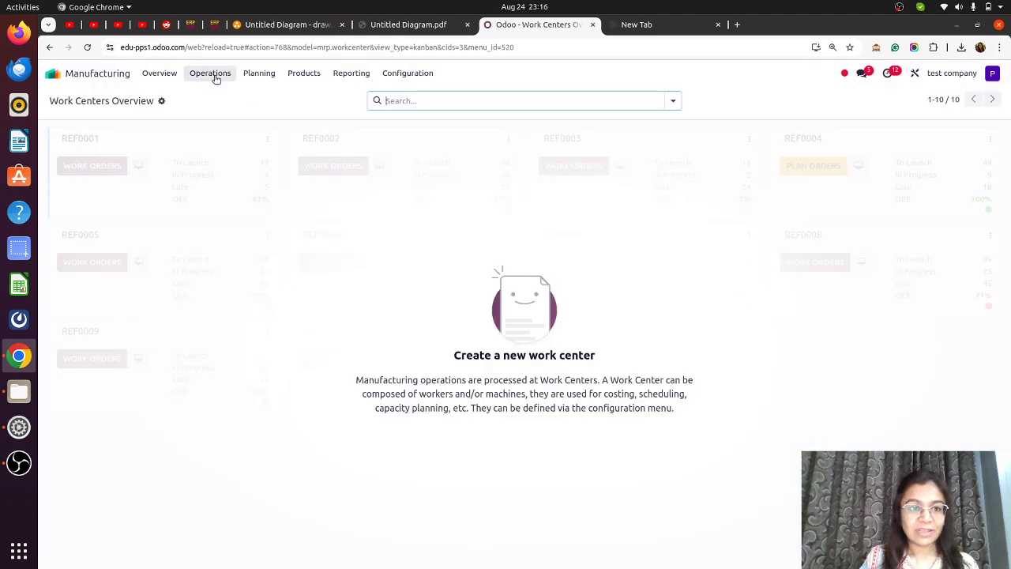
{"action": "left_click", "coordinate": [217, 75]}
{"action": "left_click", "coordinate": [217, 95]}
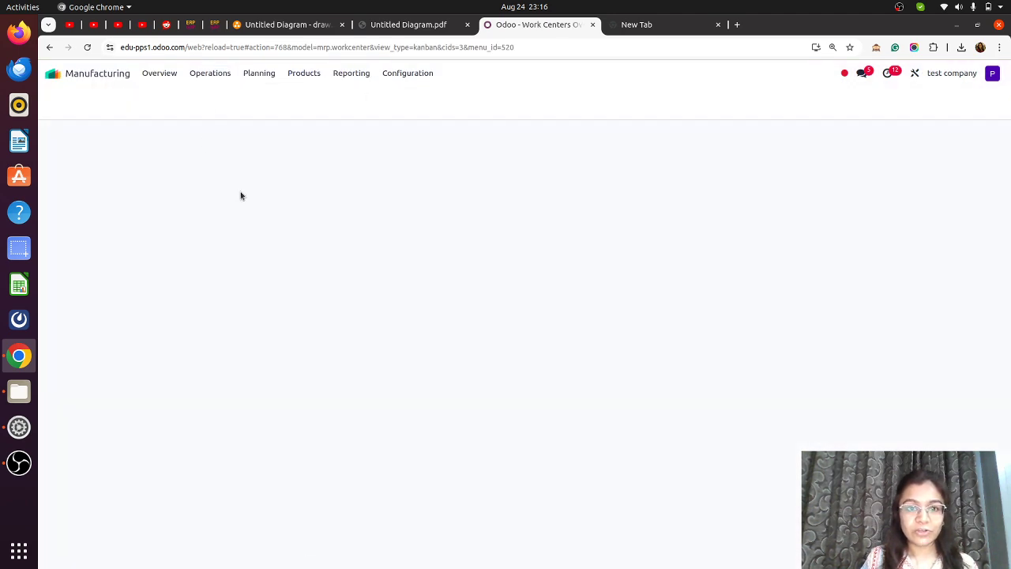
{"action": "left_click", "coordinate": [436, 99]}
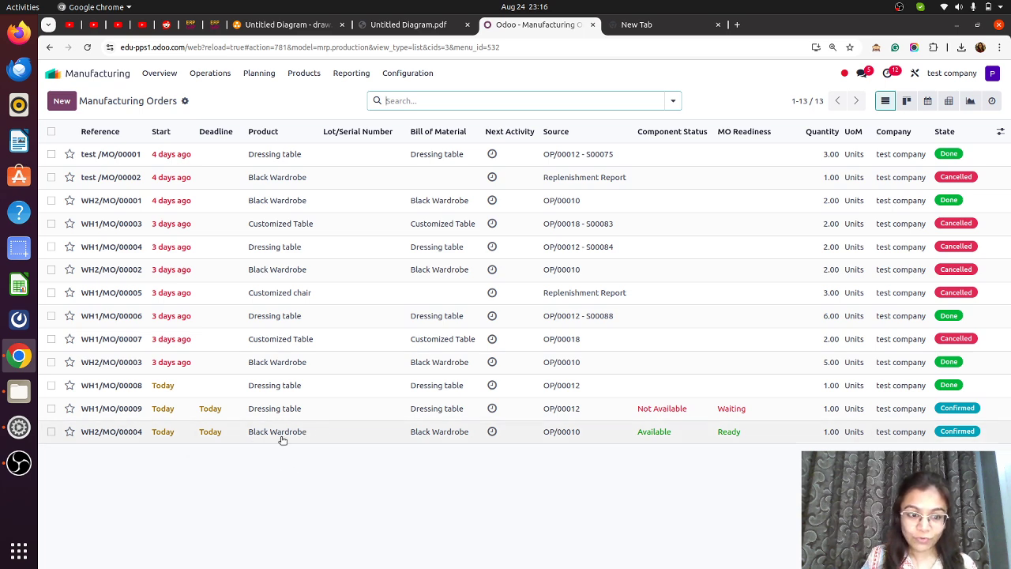
From the confirmed Dressing table manufacturing order, set component part A's on-hand quantity in WH1/Stock to 10 and save it.
{"action": "left_click", "coordinate": [177, 412]}
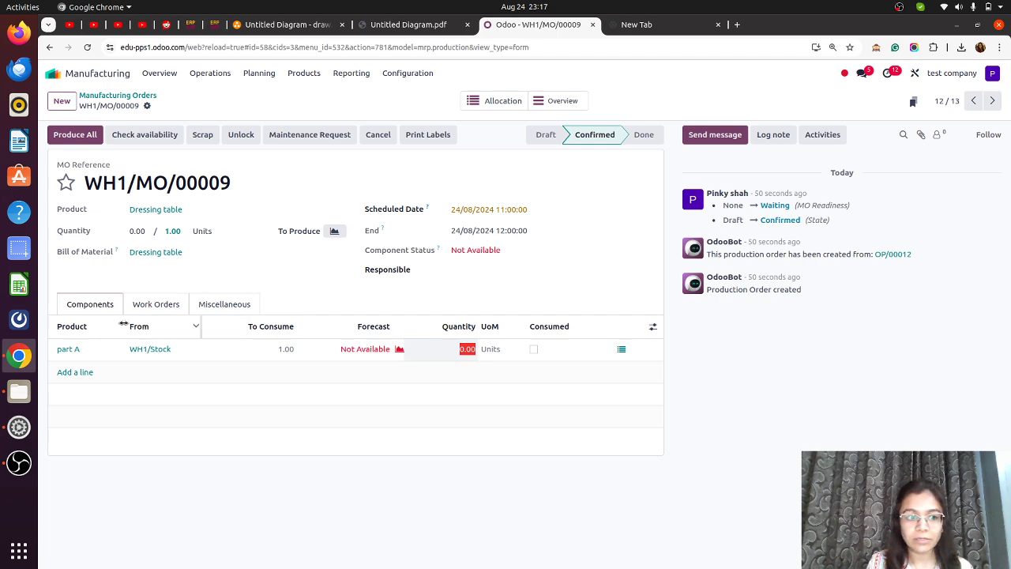
{"action": "left_click", "coordinate": [80, 350]}
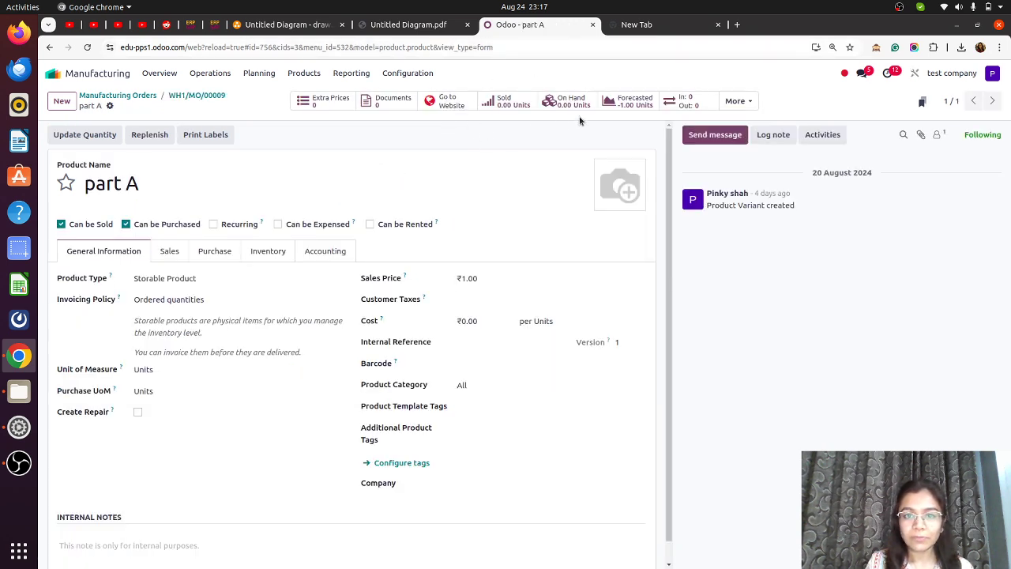
{"action": "left_click", "coordinate": [578, 108]}
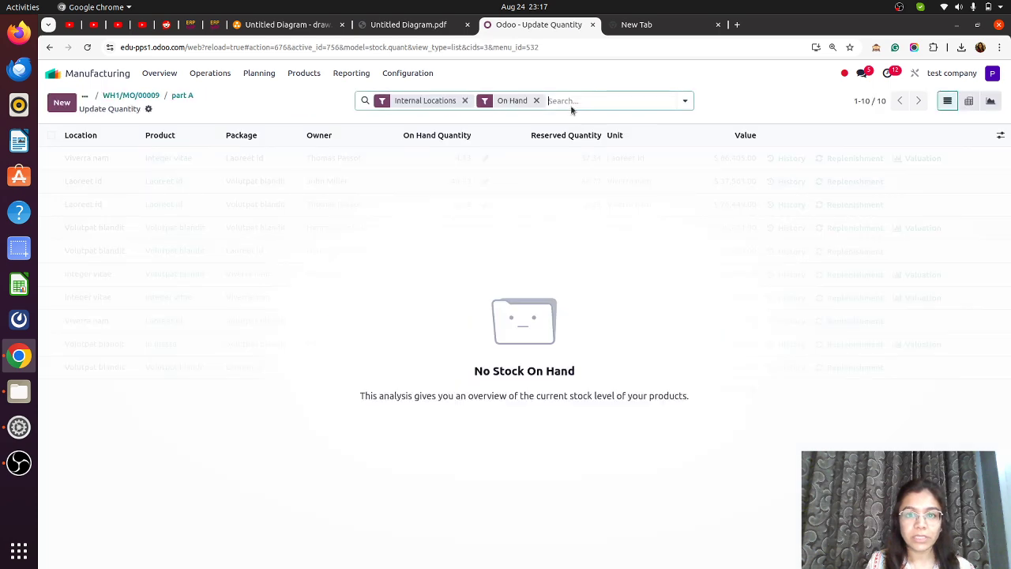
{"action": "left_click", "coordinate": [62, 102]}
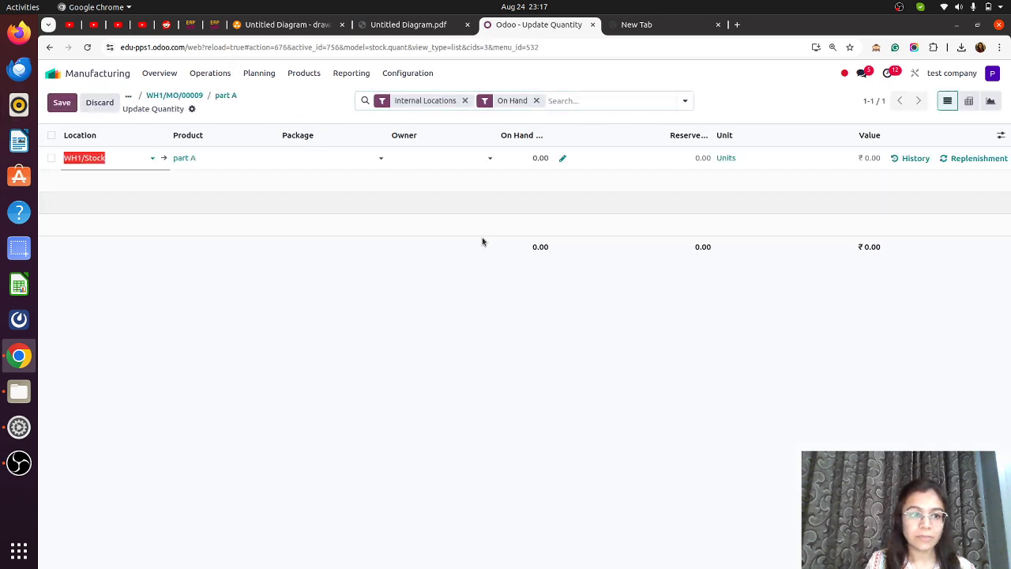
{"action": "left_click", "coordinate": [518, 157]}
{"action": "type", "text": "10"}
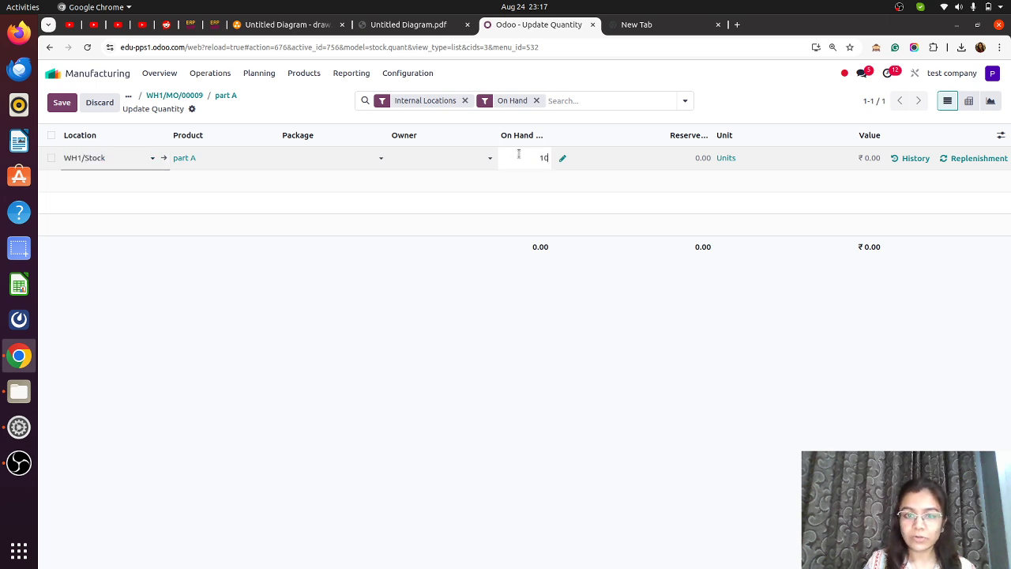
{"action": "left_click", "coordinate": [51, 102]}
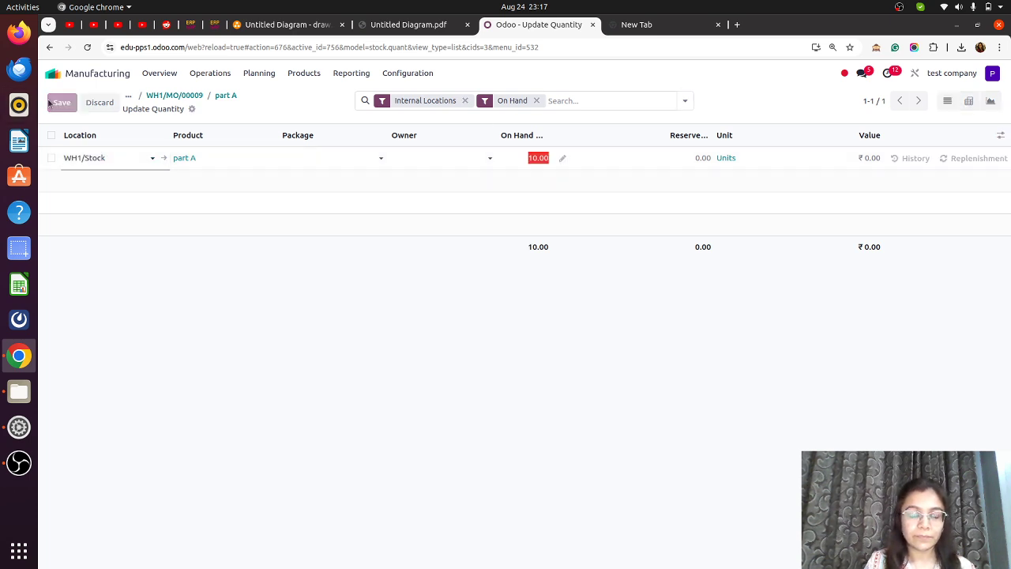
Produce the full quantity of the Dressing table manufacturing order and return to the manufacturing orders list.
{"action": "left_click", "coordinate": [136, 95]}
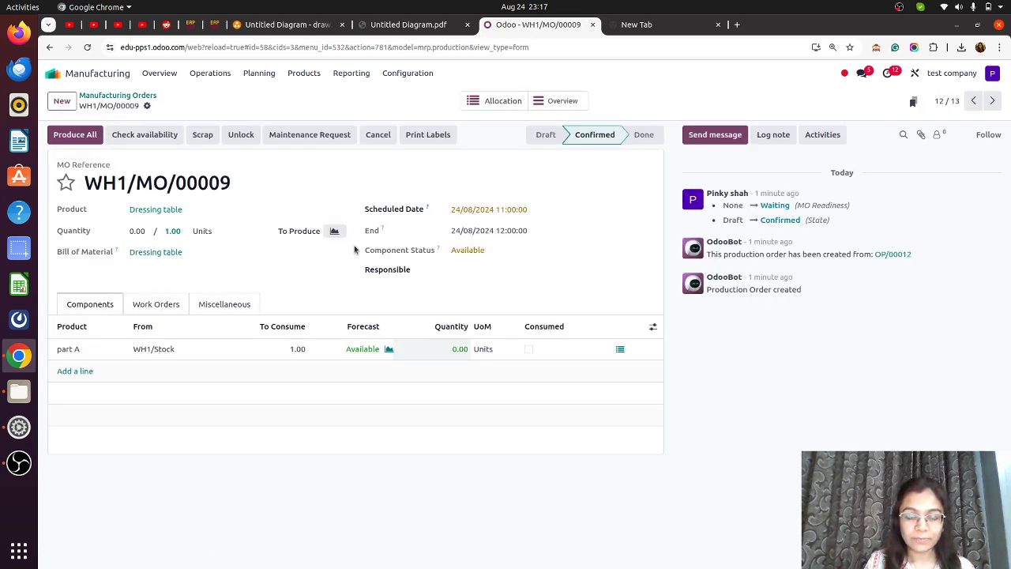
{"action": "left_click", "coordinate": [82, 135]}
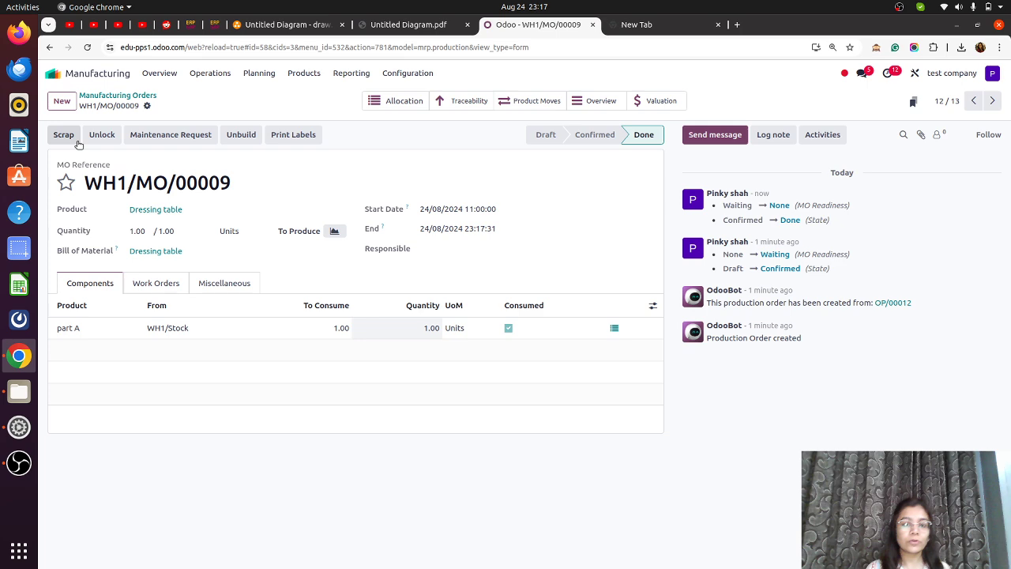
{"action": "left_click", "coordinate": [150, 96]}
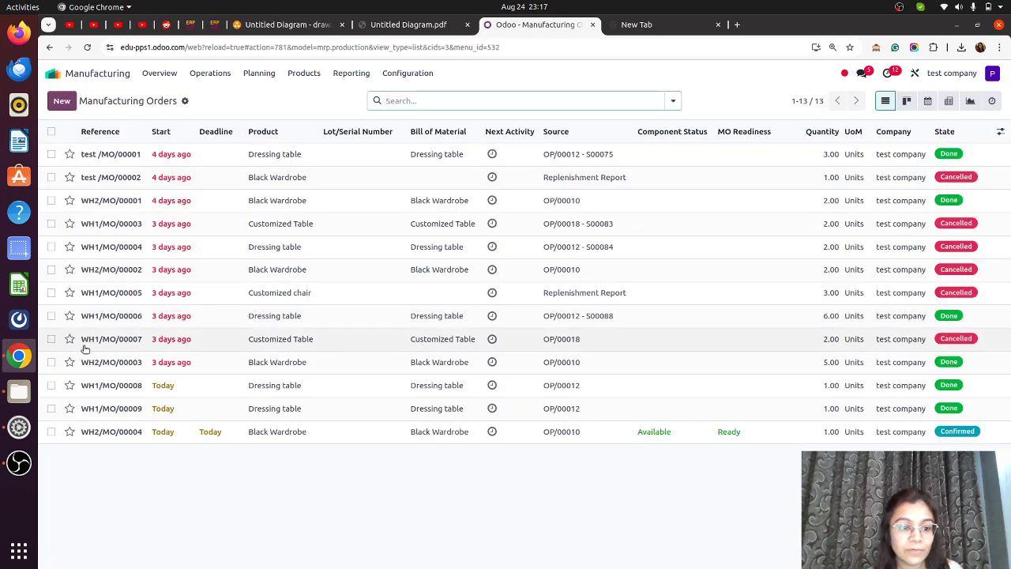
Check the confirmed Black Wardrobe manufacturing order's operation type, locations and components, and produce its full quantity.
{"action": "left_click", "coordinate": [135, 434]}
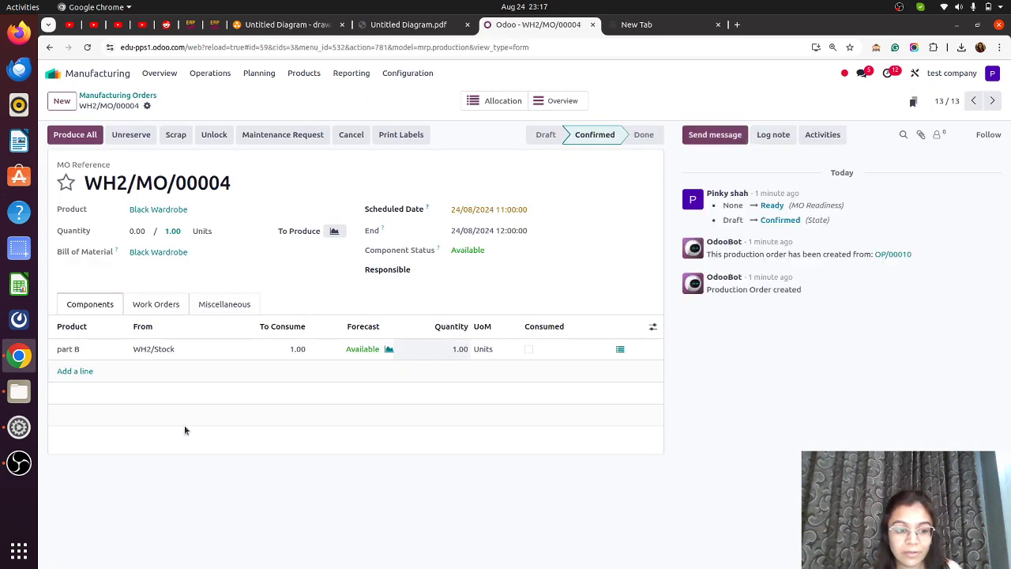
{"action": "left_click", "coordinate": [225, 307]}
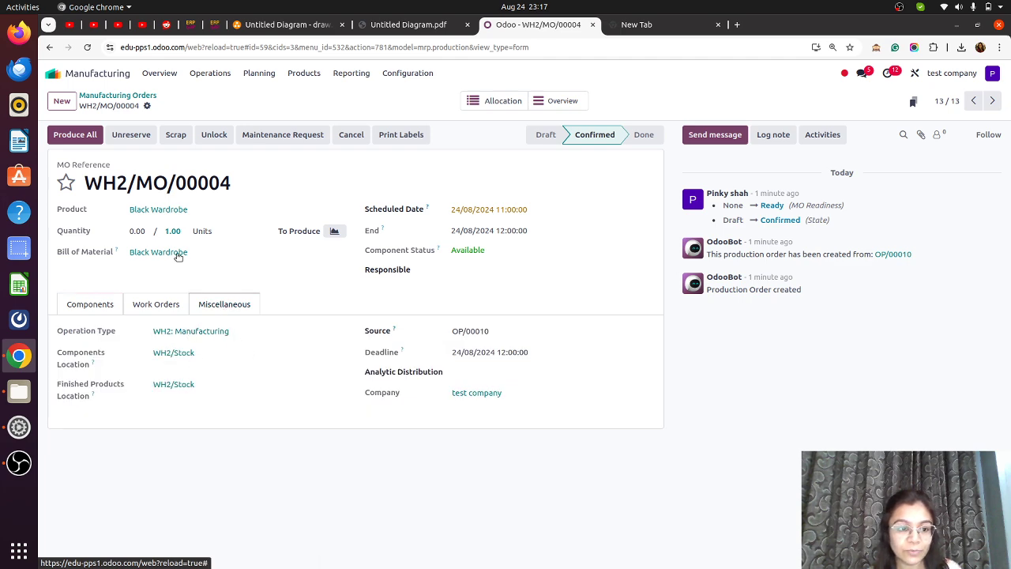
{"action": "left_click", "coordinate": [93, 305]}
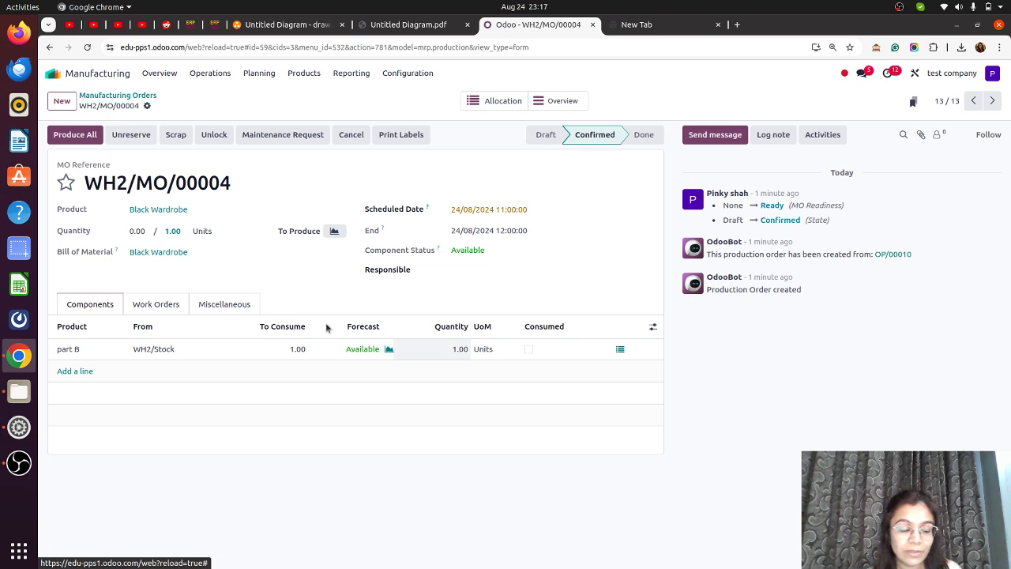
{"action": "left_click", "coordinate": [63, 138]}
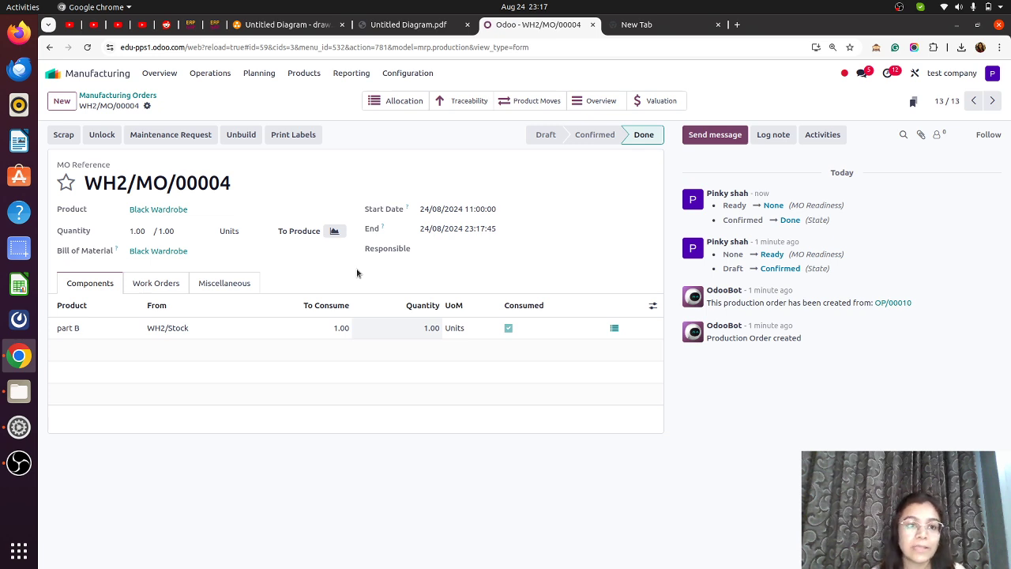
Switch to the Inventory overview and group its operation types by warehouse.
{"action": "left_click", "coordinate": [53, 73]}
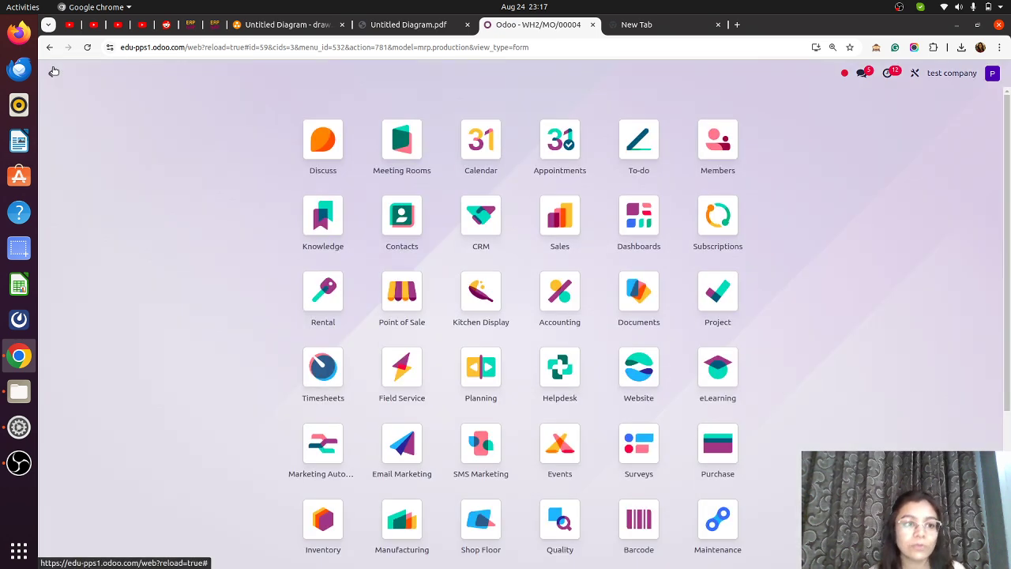
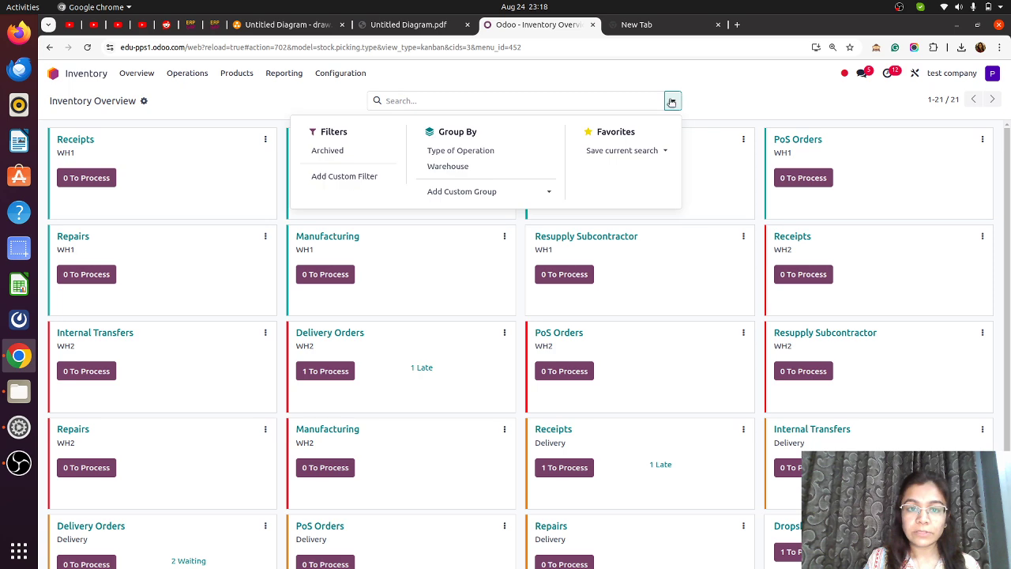
{"action": "left_click", "coordinate": [474, 167]}
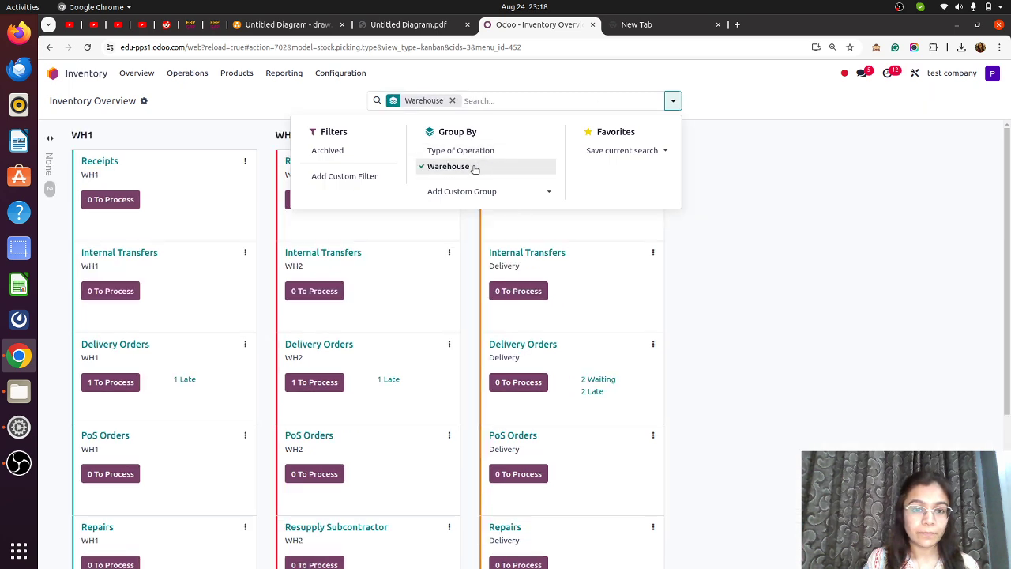
{"action": "left_click", "coordinate": [848, 271]}
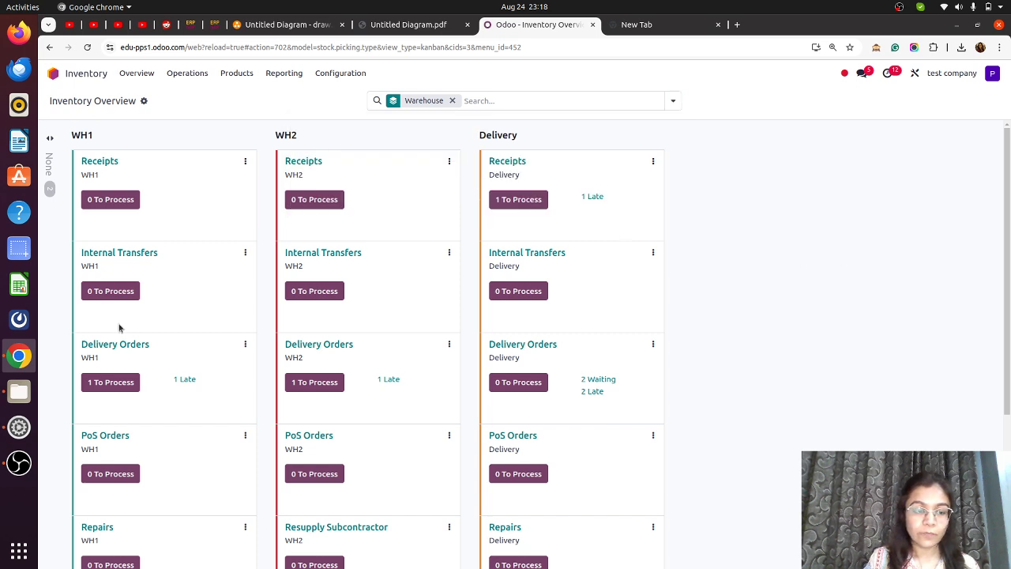
Validate the ready WH1 delivery order for the Dressing table, and clear the Ready filter from the WH1 delivery orders list.
{"action": "left_click", "coordinate": [123, 387]}
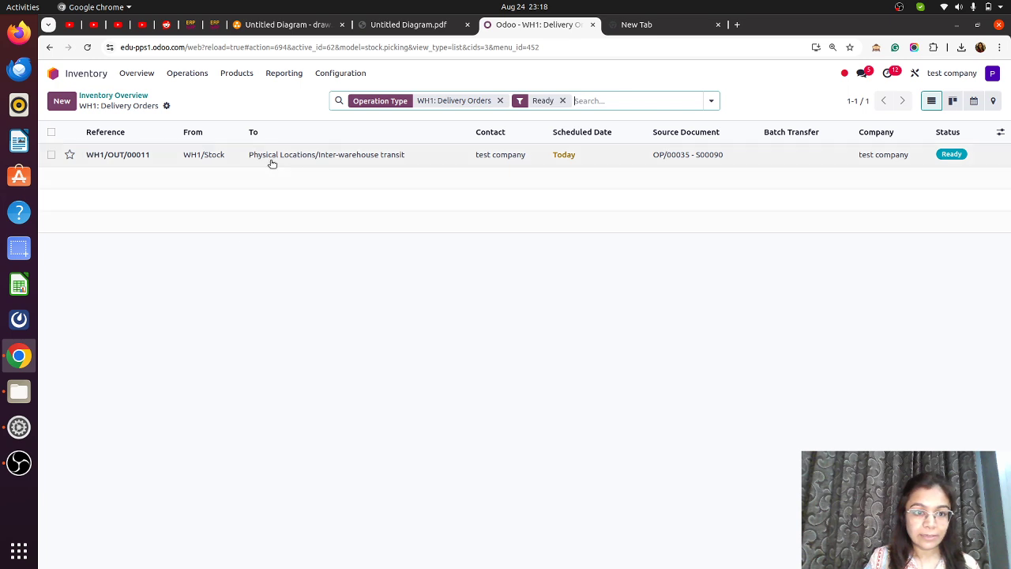
{"action": "left_click", "coordinate": [271, 158]}
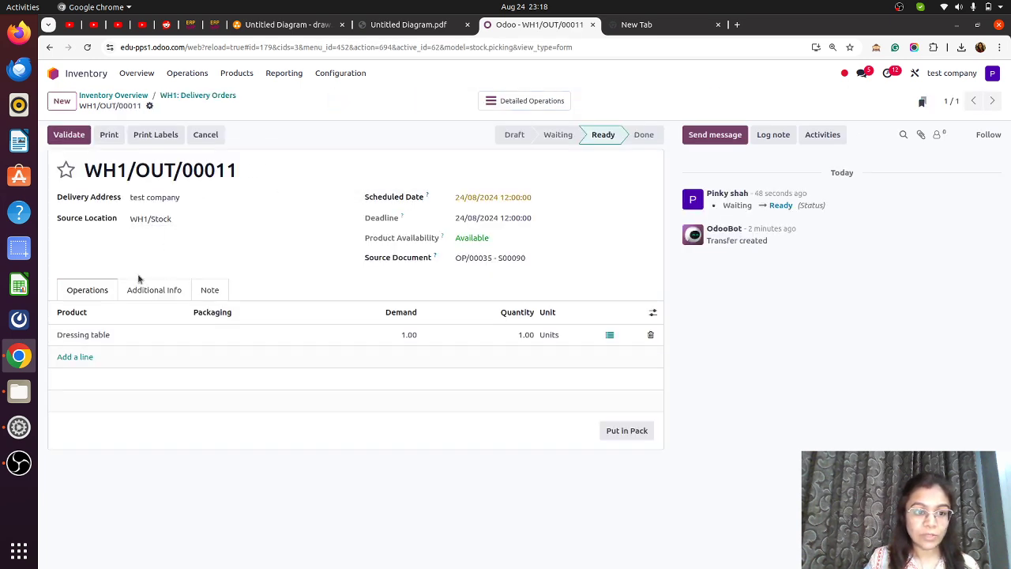
{"action": "left_click", "coordinate": [67, 134]}
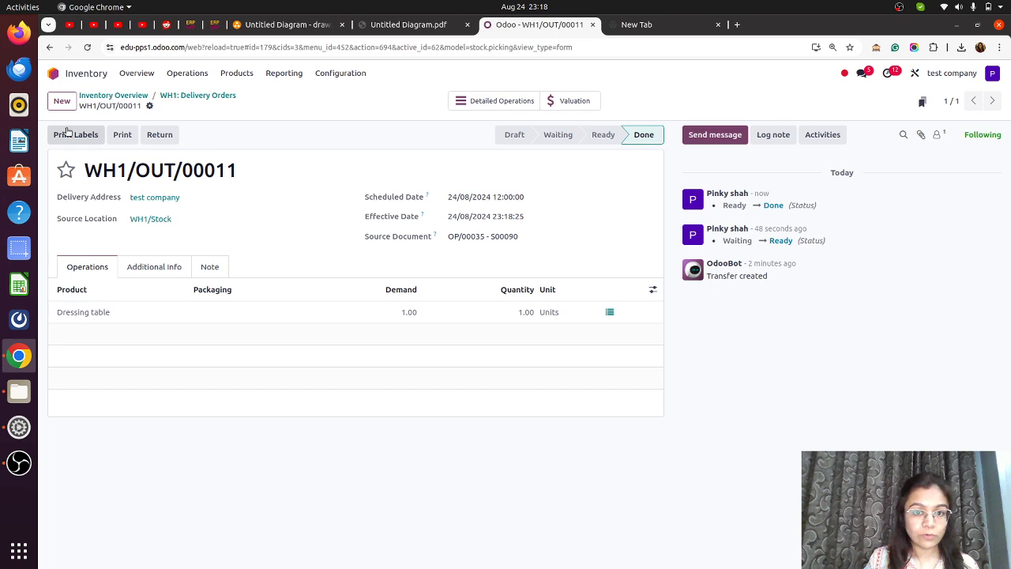
{"action": "left_click", "coordinate": [199, 97]}
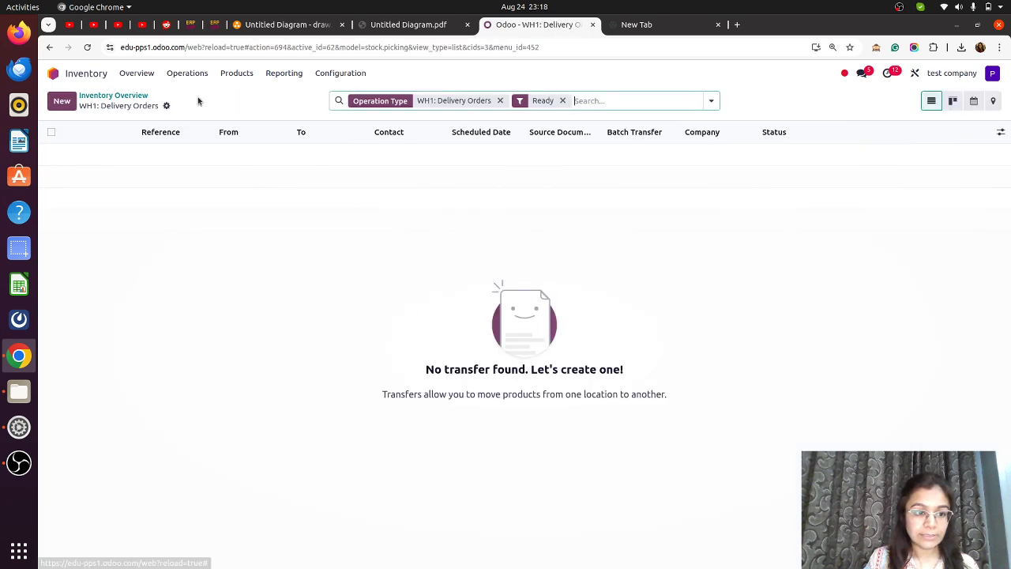
{"action": "left_click", "coordinate": [562, 101]}
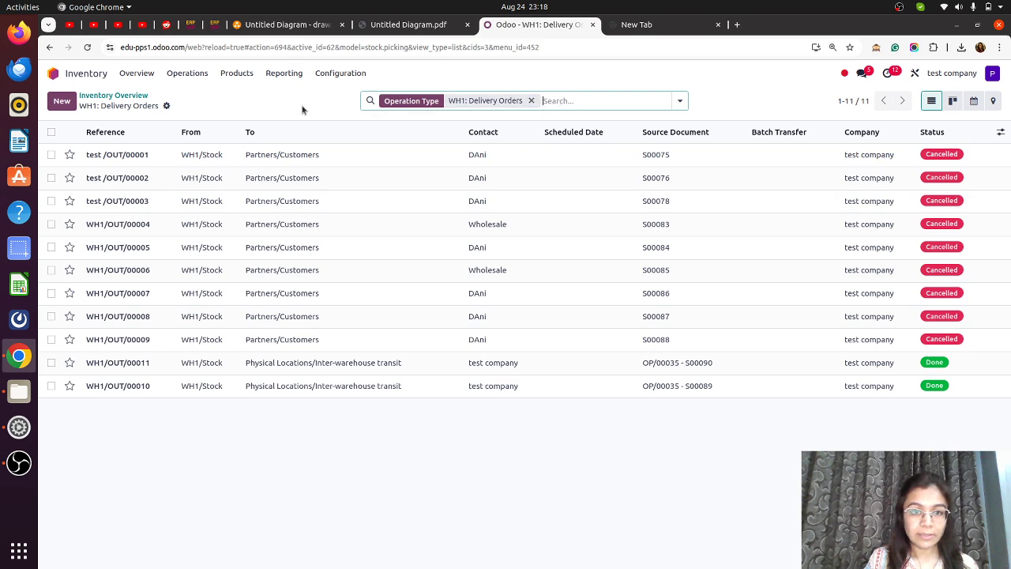
Return to the Inventory overview and group the operation types by warehouse again.
{"action": "left_click", "coordinate": [155, 73]}
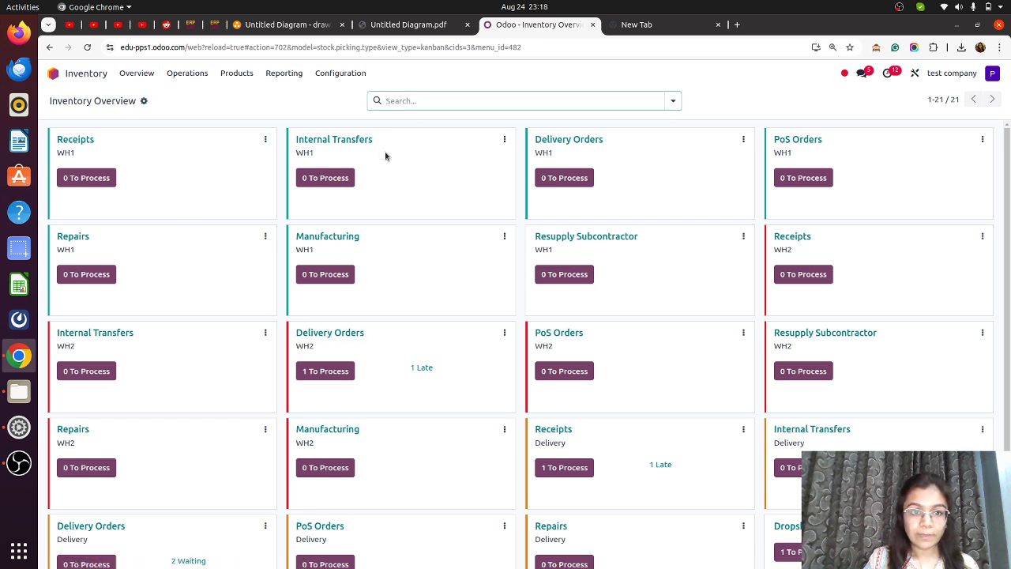
{"action": "left_click", "coordinate": [671, 101]}
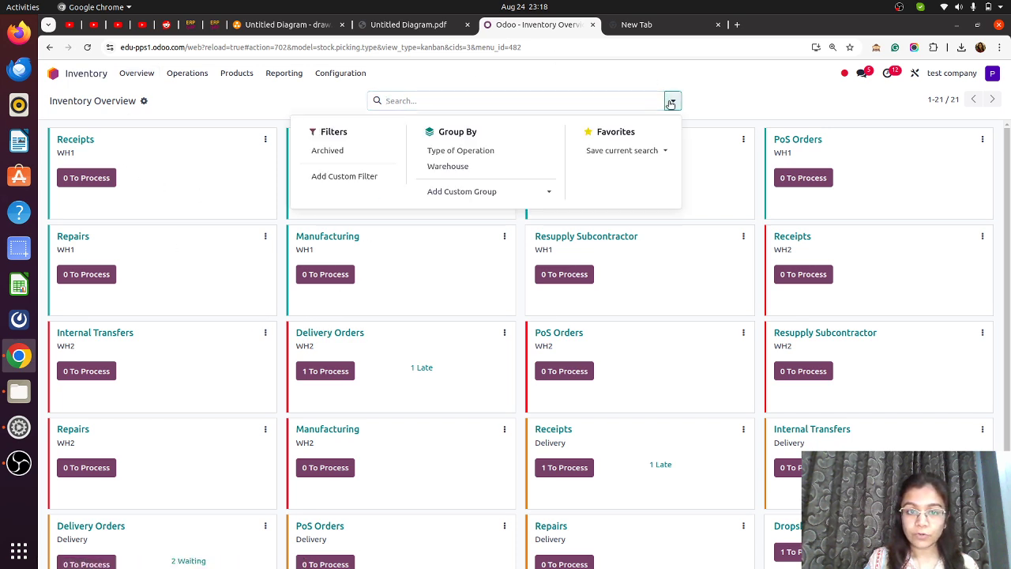
{"action": "left_click", "coordinate": [456, 168]}
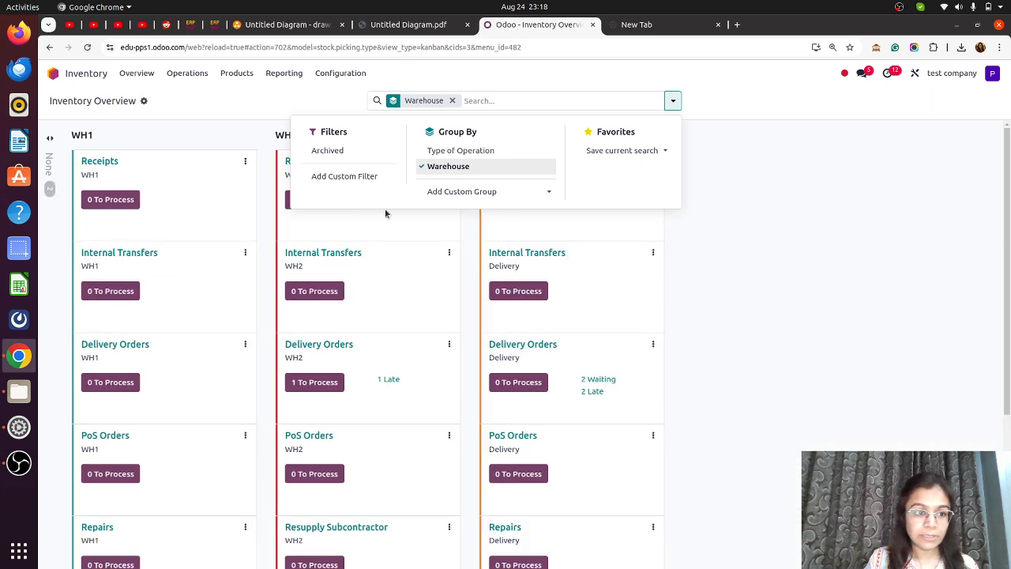
{"action": "left_click", "coordinate": [822, 313]}
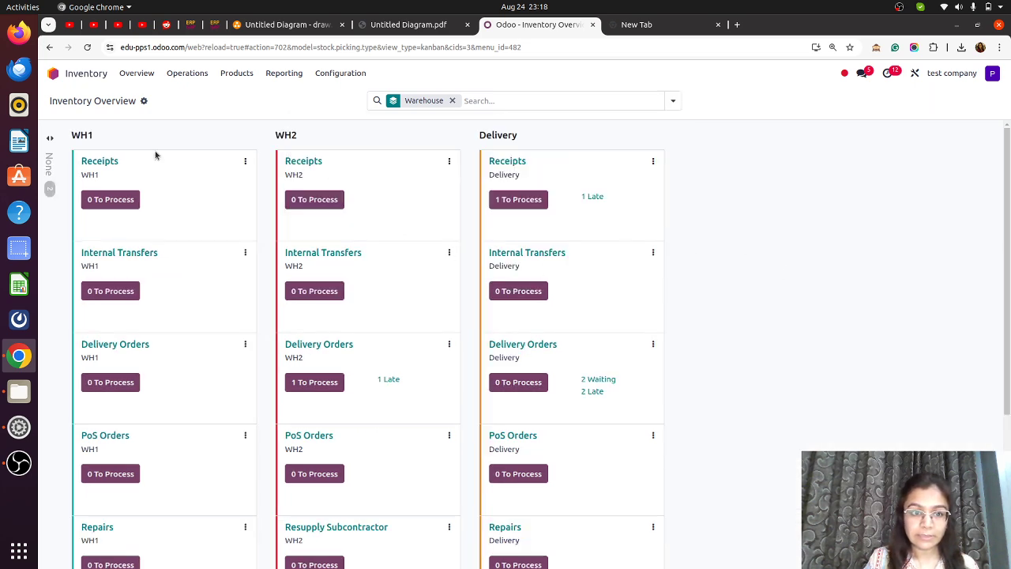
Validate the ready WH2 delivery order for the Black Wardrobe to inter-warehouse transit and return to the Inventory overview.
{"action": "left_click", "coordinate": [323, 387]}
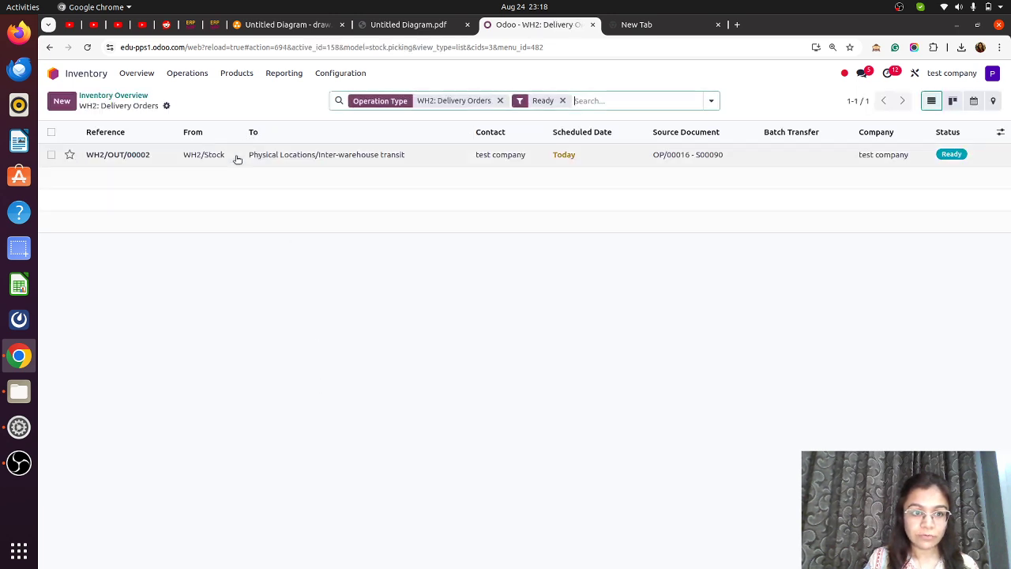
{"action": "left_click", "coordinate": [237, 156]}
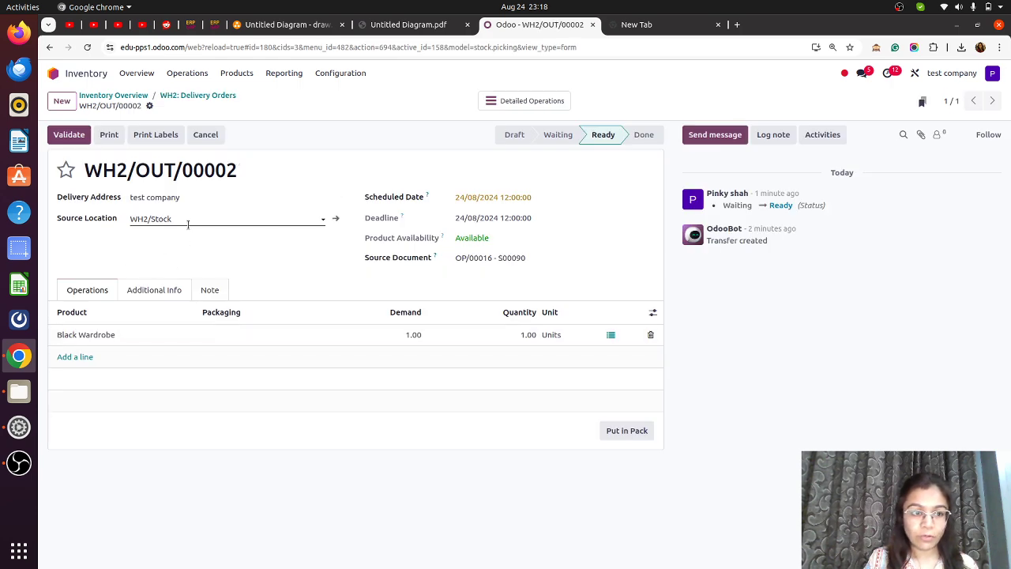
{"action": "left_click", "coordinate": [70, 136]}
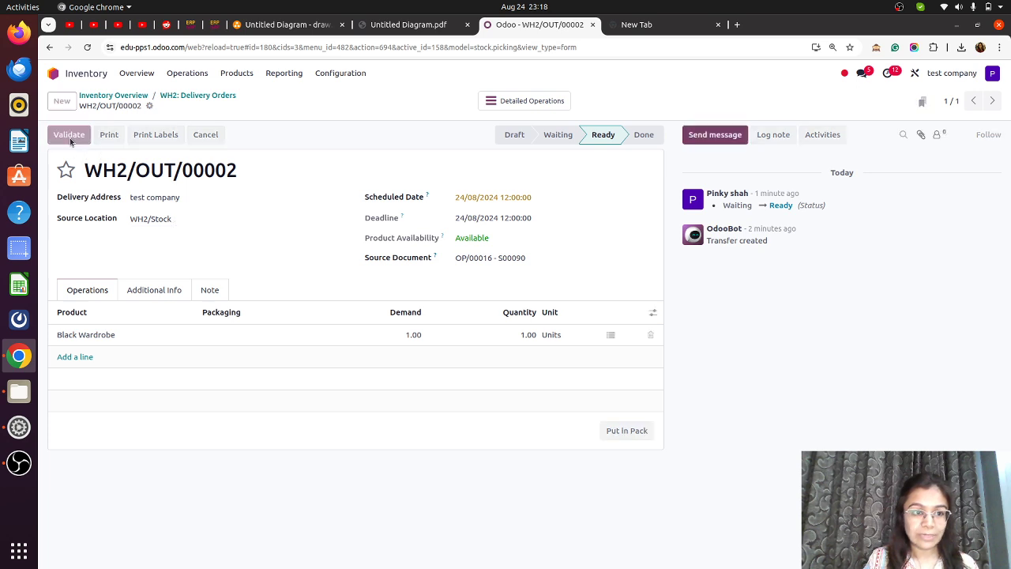
{"action": "left_click", "coordinate": [138, 97]}
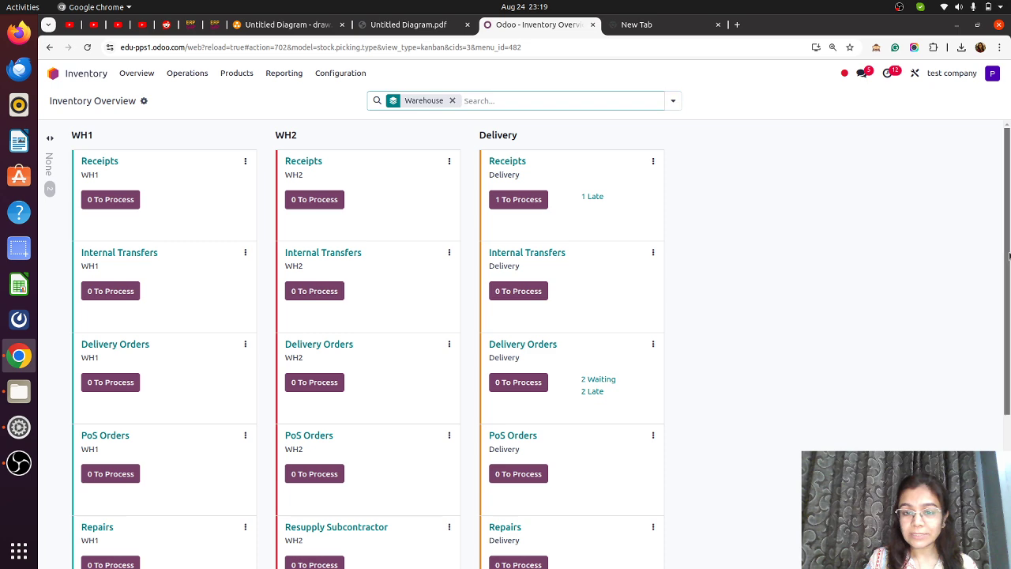
Validate the Delivery warehouse's ready receipt of Dressing table and Black Wardrobe from inter-warehouse transit into DL/Stock.
{"action": "scroll", "coordinate": [1009, 275], "scroll_direction": "down", "scroll_amount": 1}
{"action": "left_click_drag", "start_coordinate": [1009, 275], "coordinate": [1004, 247]}
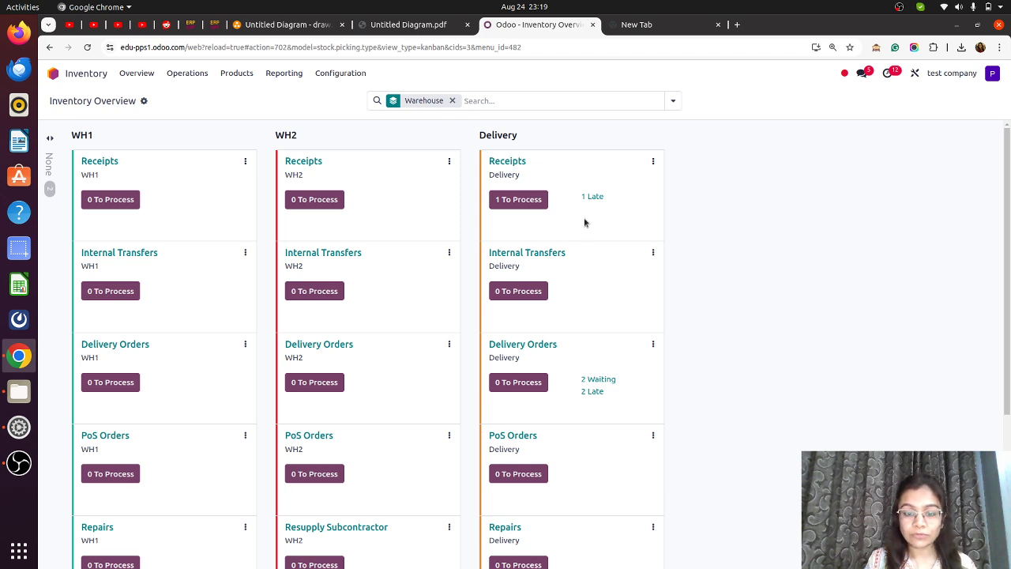
{"action": "left_click", "coordinate": [518, 203]}
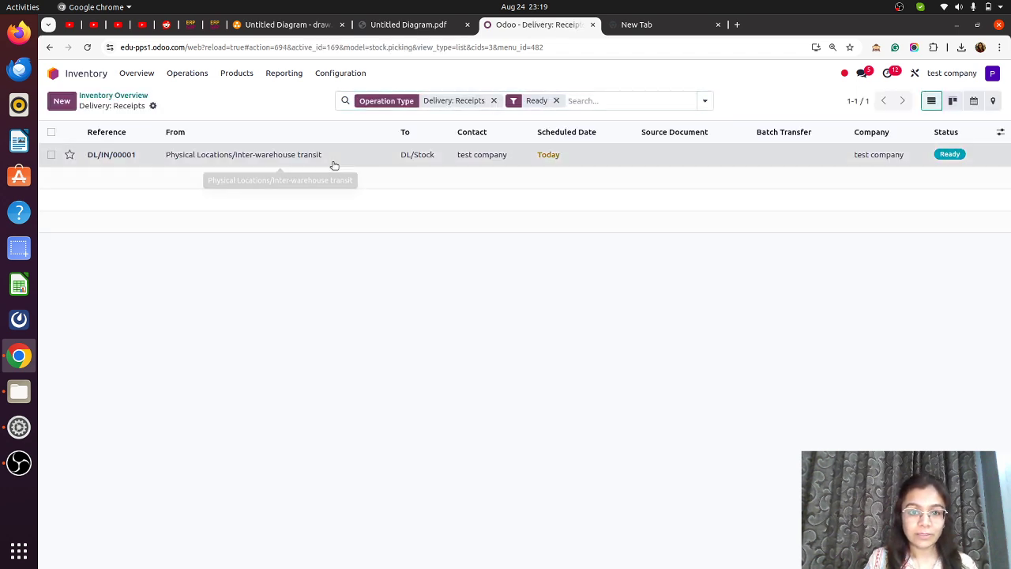
{"action": "left_click", "coordinate": [335, 158]}
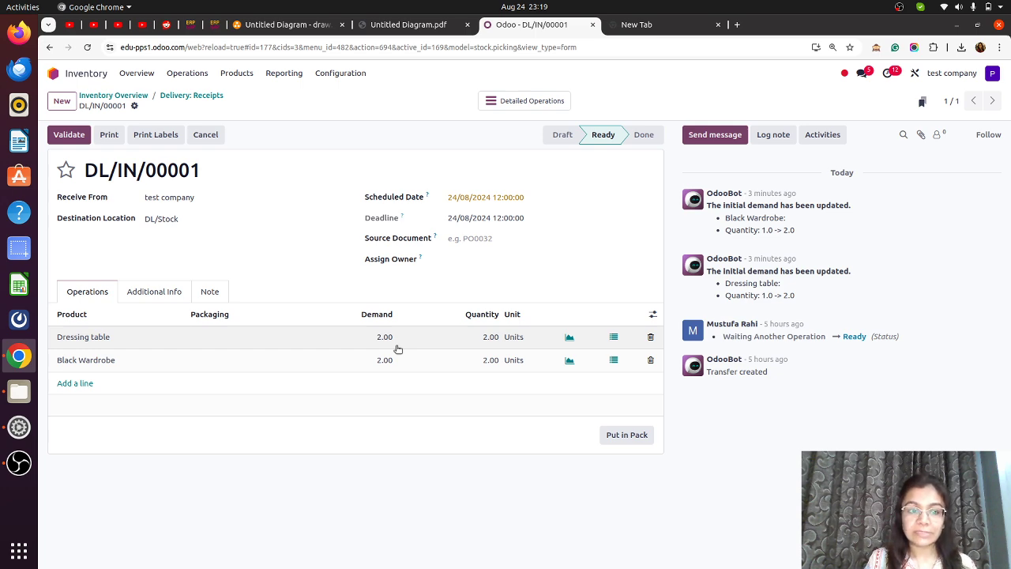
{"action": "left_click", "coordinate": [68, 136]}
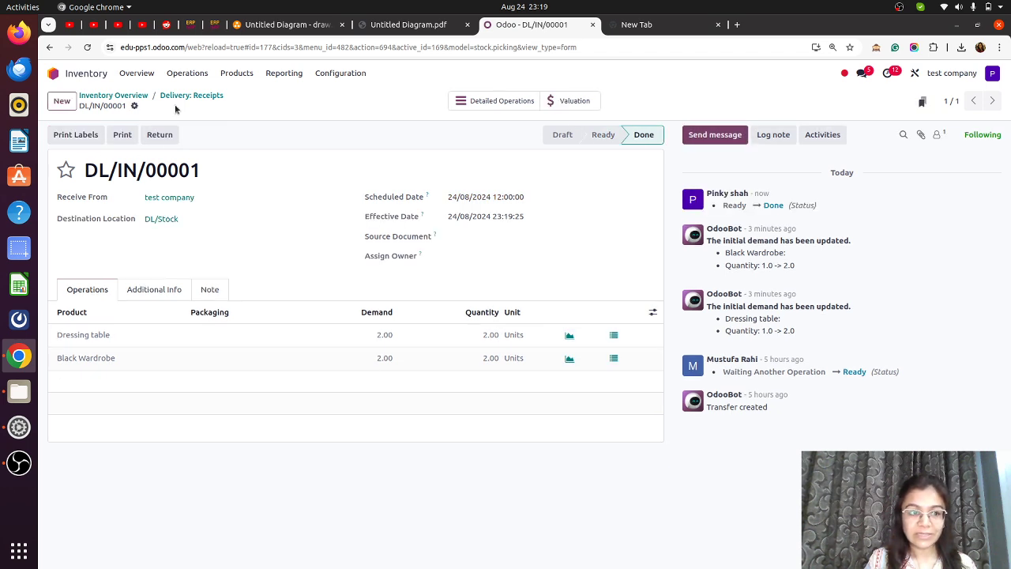
From the newest Retail sales order in Sales, open its linked delivery of Dressing table and Black Wardrobe and validate it.
{"action": "left_click", "coordinate": [53, 74]}
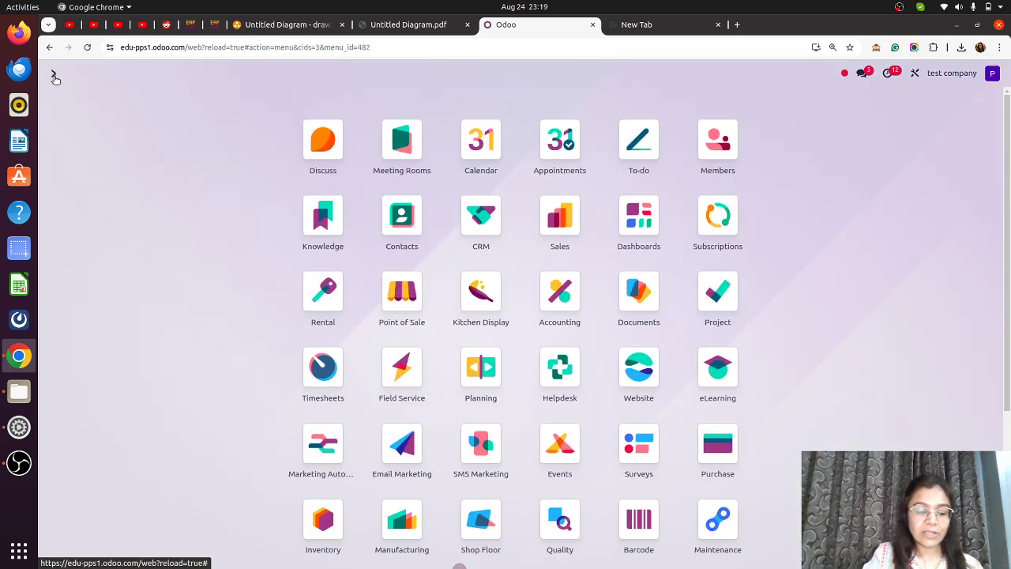
{"action": "type", "text": "sal"}
{"action": "left_click", "coordinate": [390, 224]}
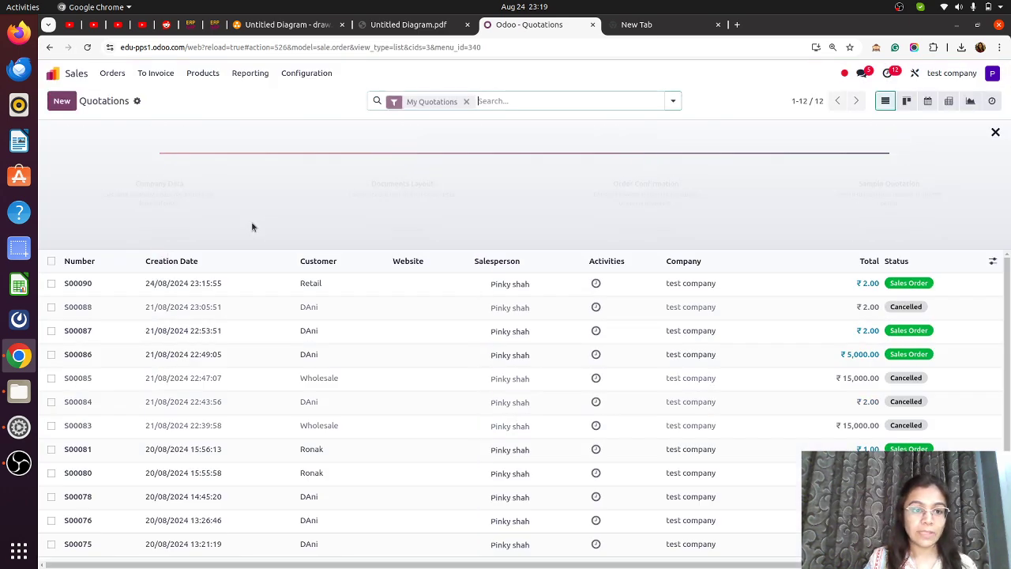
{"action": "left_click", "coordinate": [219, 287]}
{"action": "left_click", "coordinate": [510, 107]}
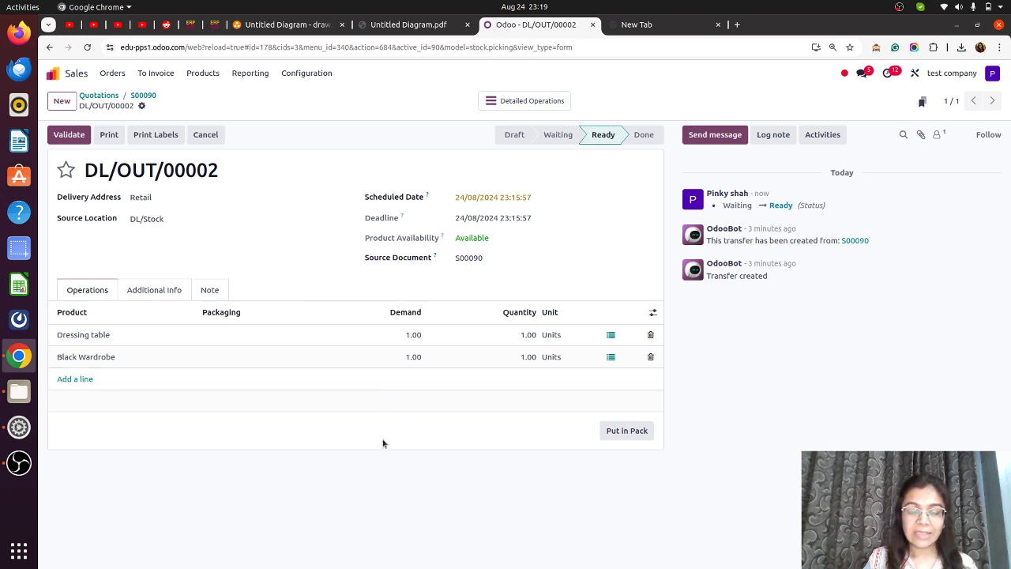
{"action": "left_click", "coordinate": [66, 136]}
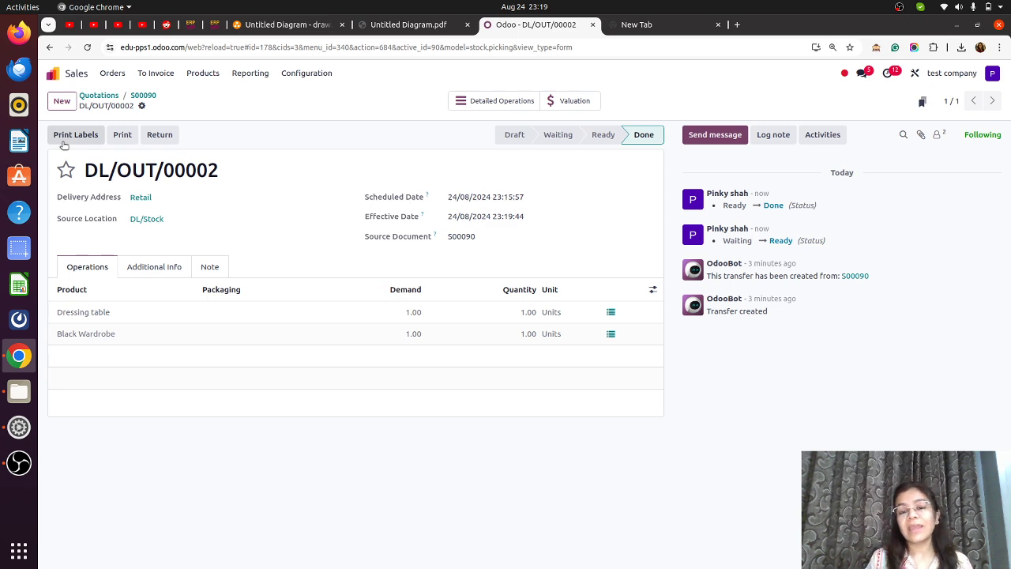